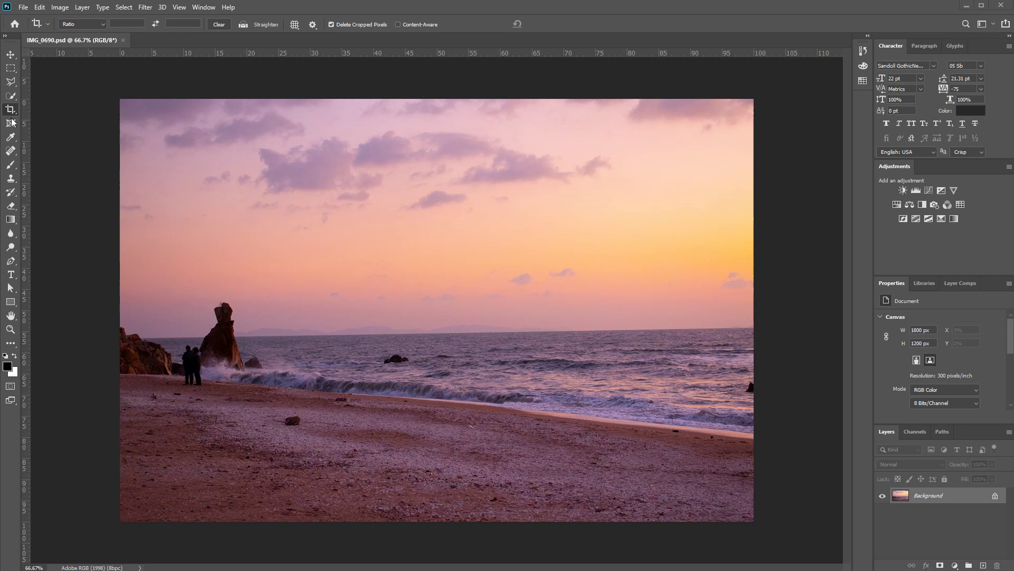
Crop the beach photo freehand to about 1473 × 1017 px, trimming all four edges, and undo the crop
click(10, 55)
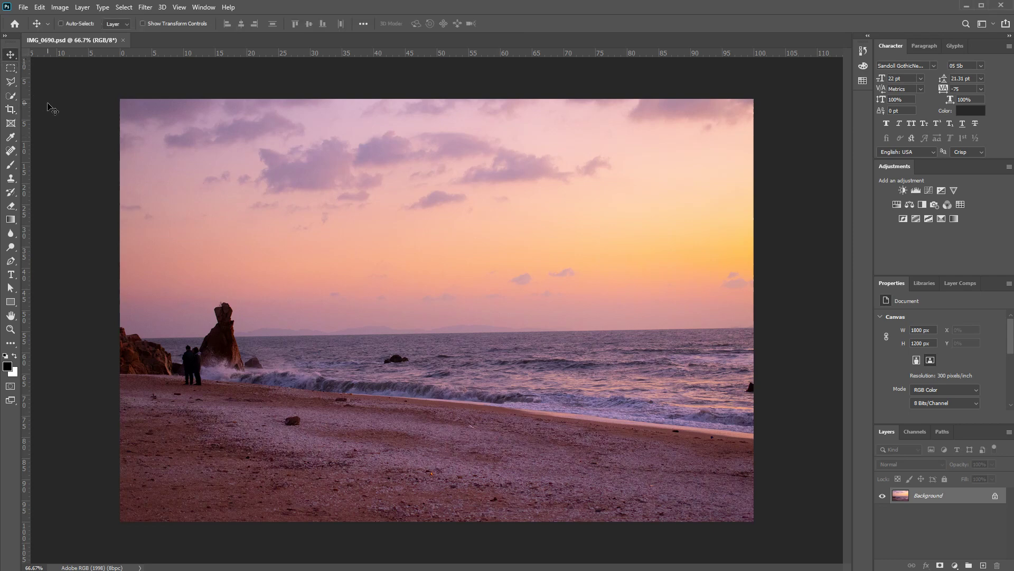
key(c)
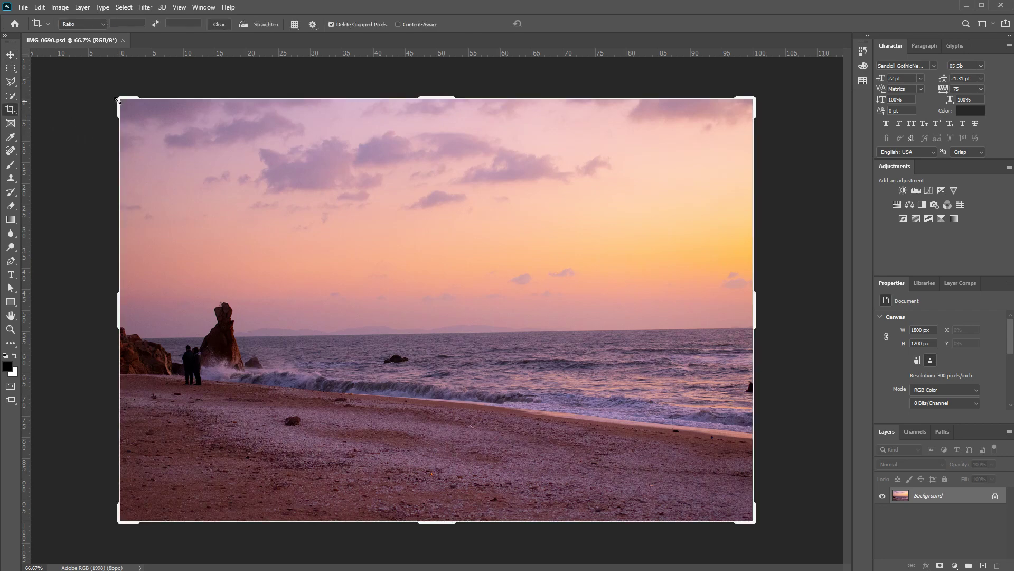
drag(117, 100, 117, 101)
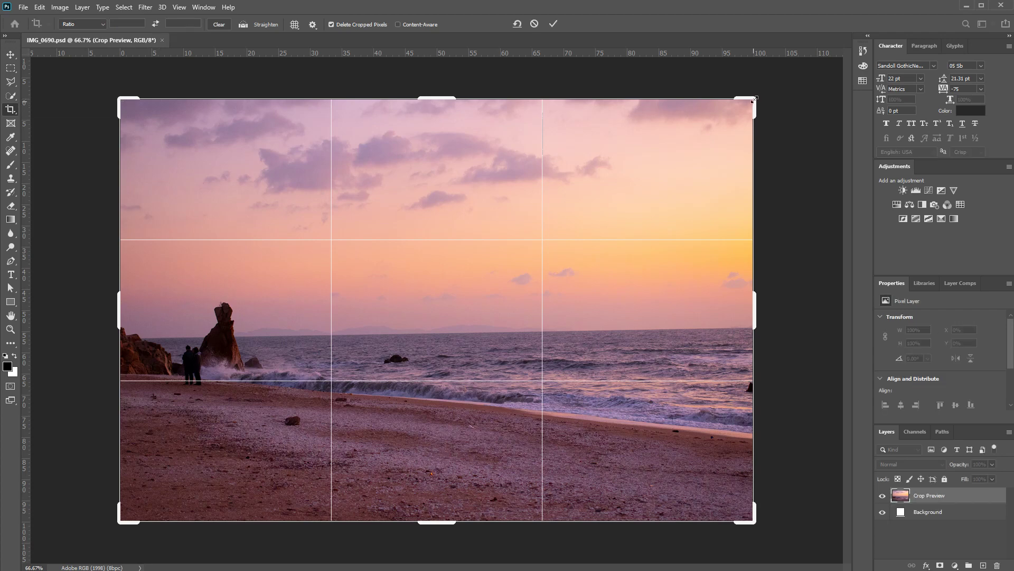
drag(754, 100, 717, 115)
drag(189, 498, 189, 491)
key(ctrl+r)
drag(159, 313, 181, 311)
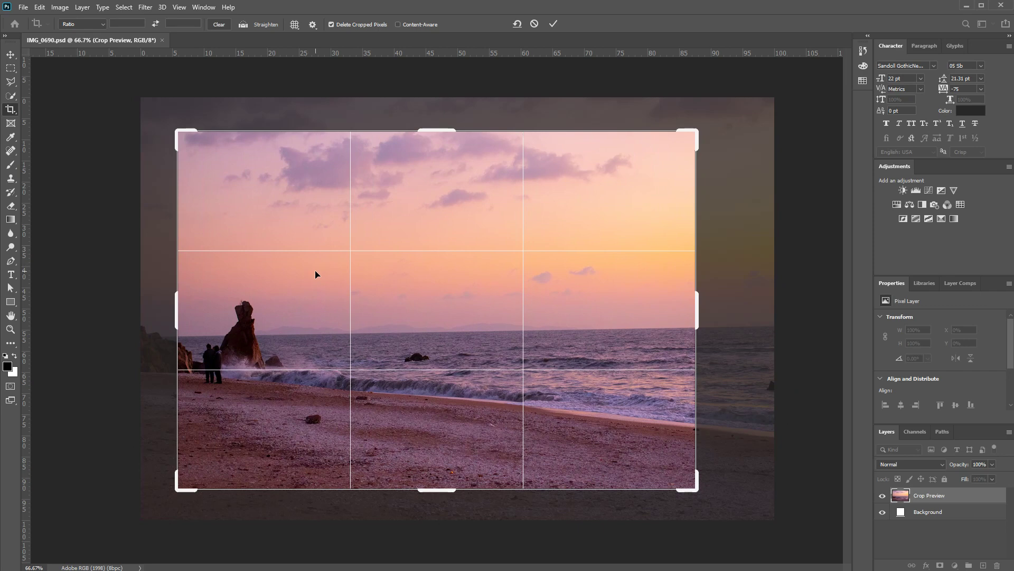
key(Return)
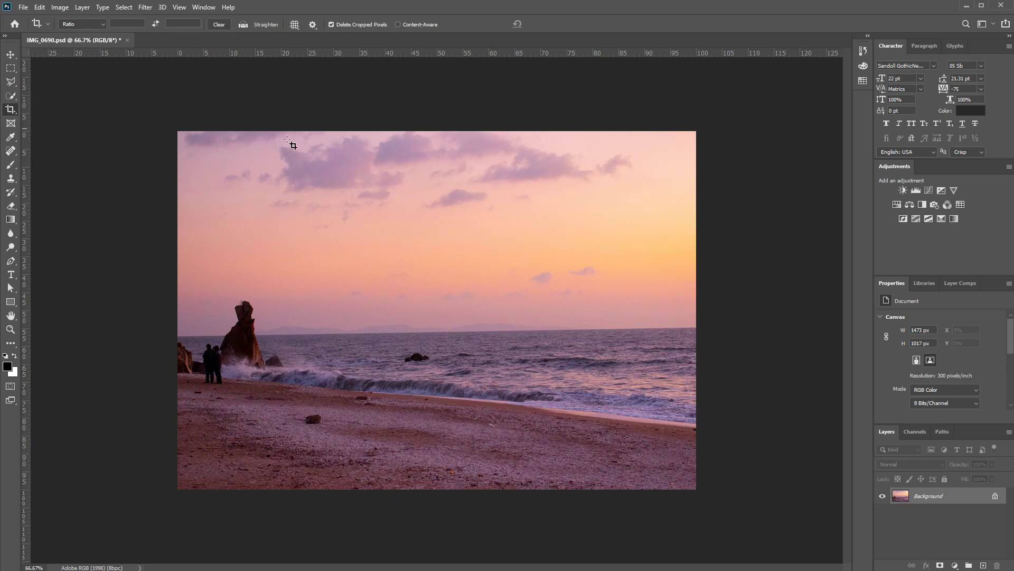
key(ctrl)
key(ctrl+z)
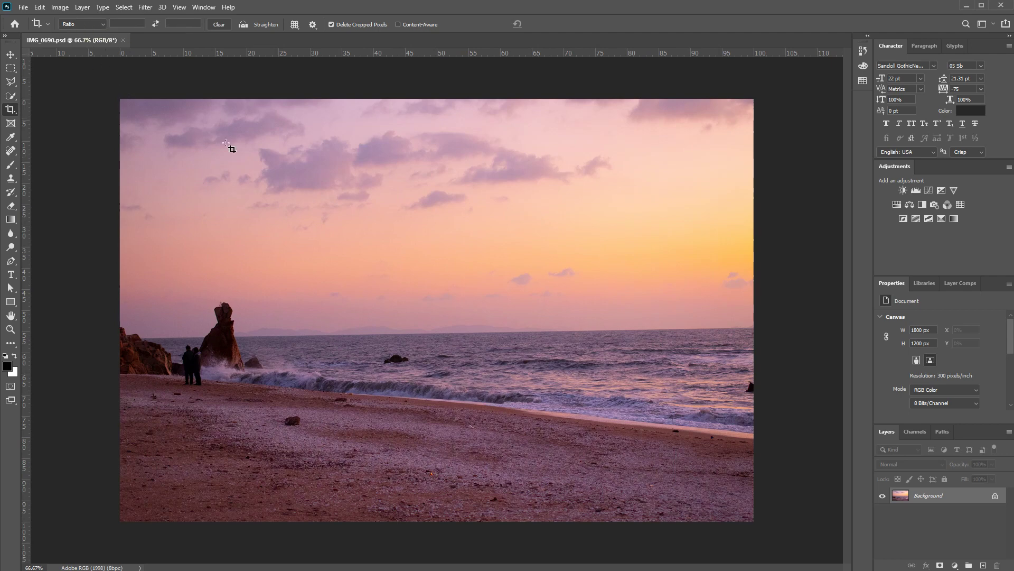
Draw a small crop area over the clouds in the sky and cancel it
drag(236, 149, 404, 234)
key(Escape)
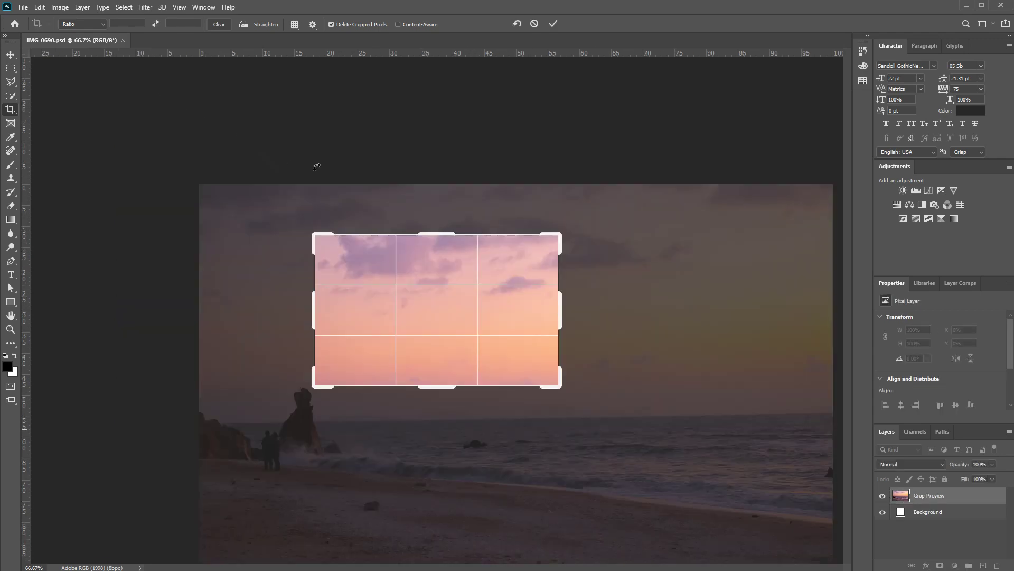
key(Escape)
Constrain the crop to a 3:2 ratio and shrink the crop frame to about 80% of the photo's width
click(121, 22)
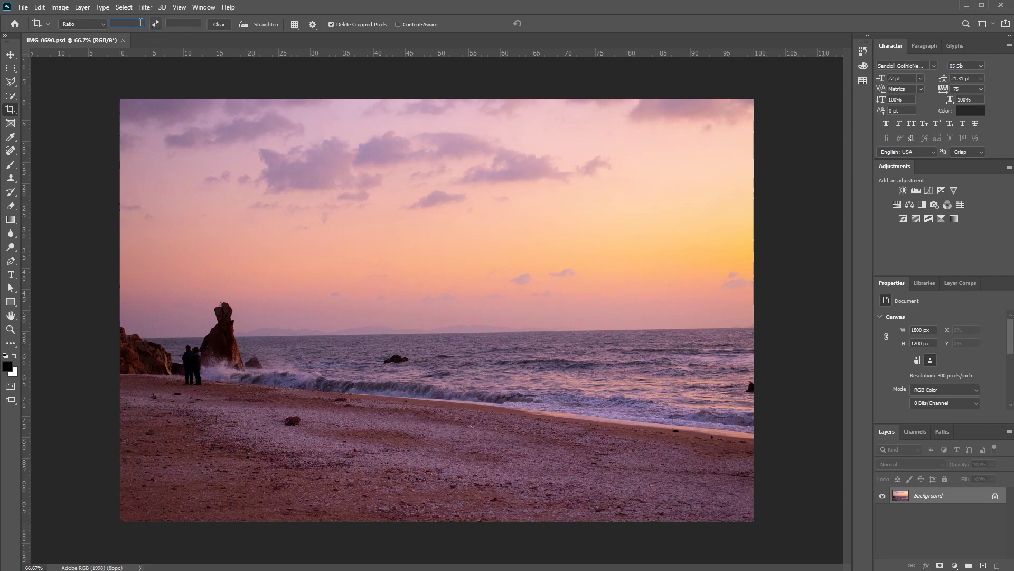
text(3)
key(Tab)
text(2)
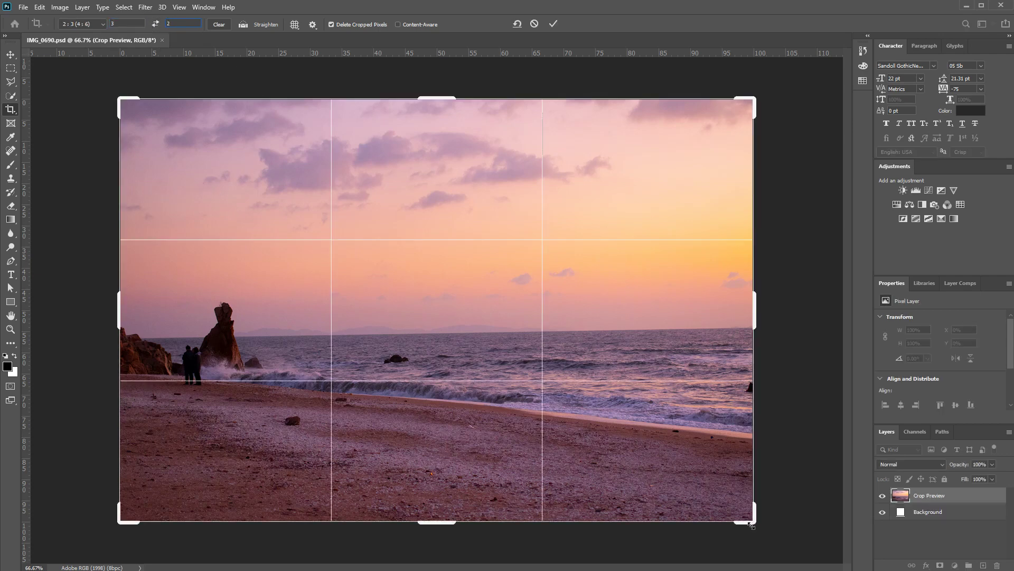
drag(750, 524, 690, 479)
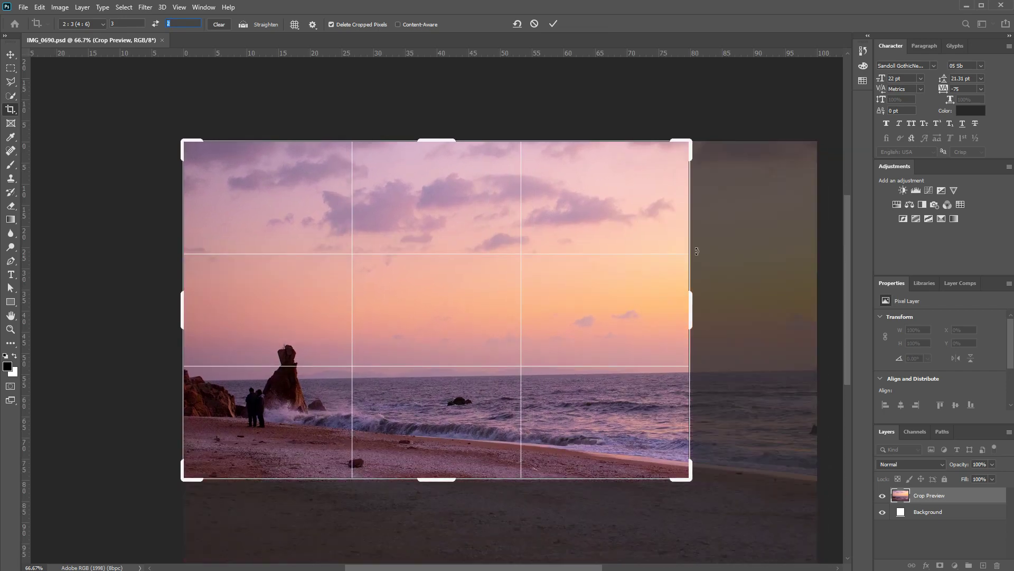
Reset the crop preset to the empty Ratio option and leave the pending crop
click(96, 25)
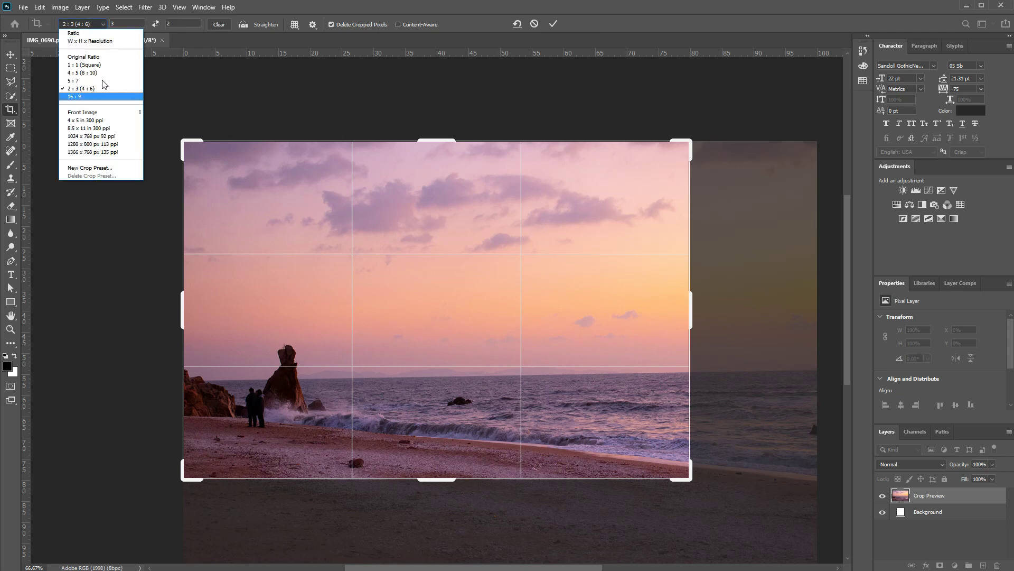
click(93, 33)
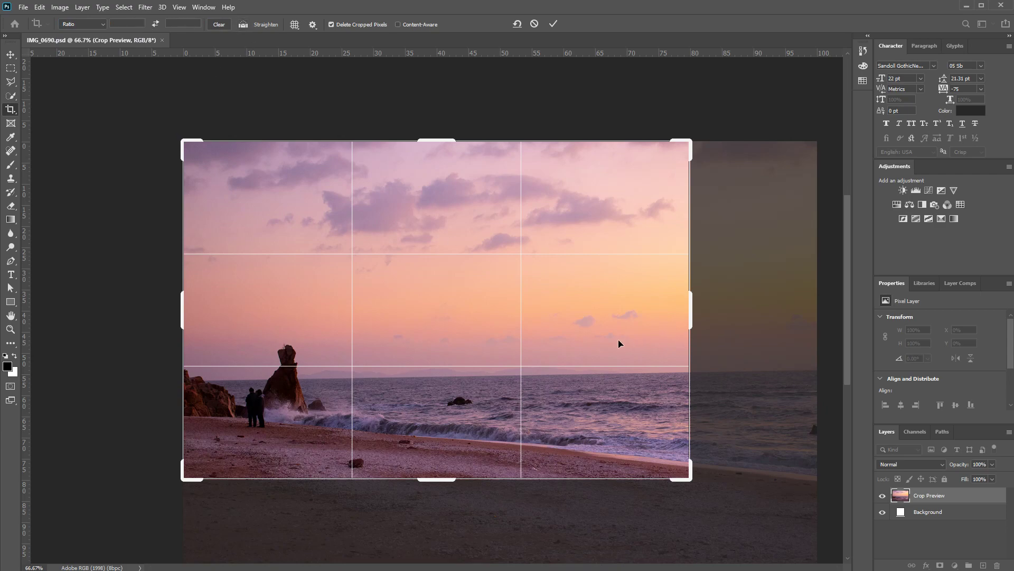
key(Return)
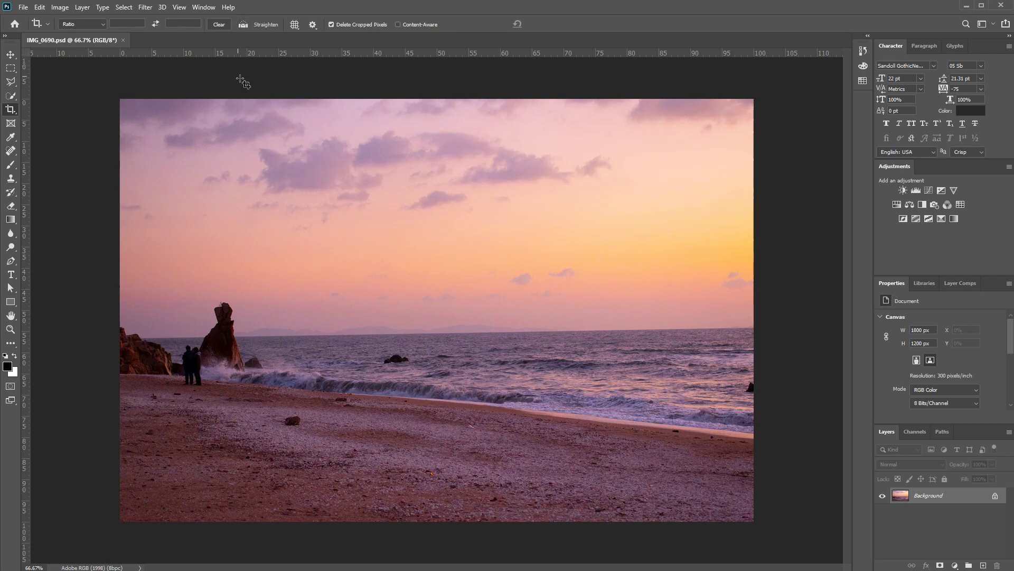
Place a horizontal guide at about 56.5% of the canvas height, near the sea horizon
drag(207, 55, 369, 338)
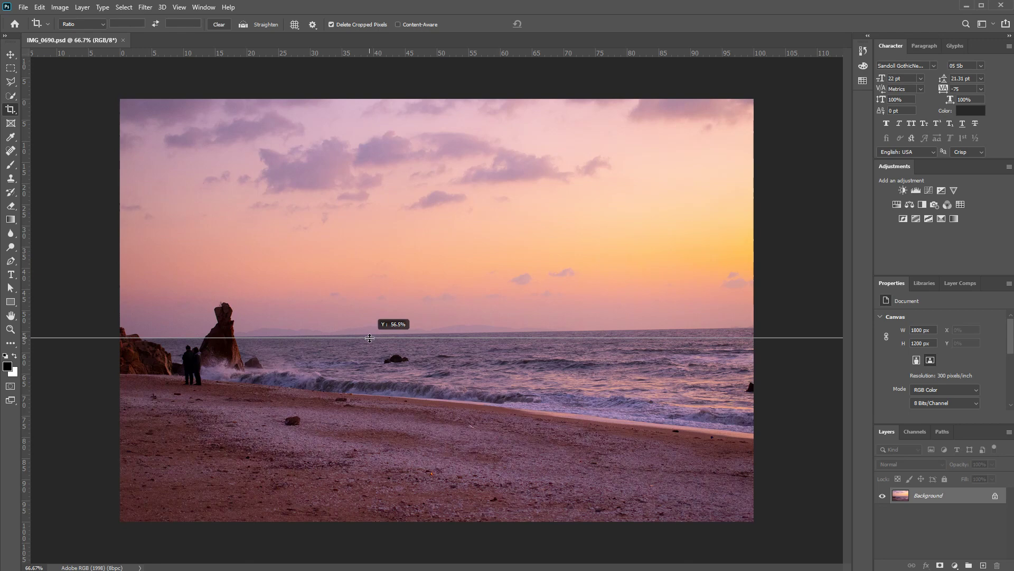
drag(370, 338, 369, 338)
key(ctrl)
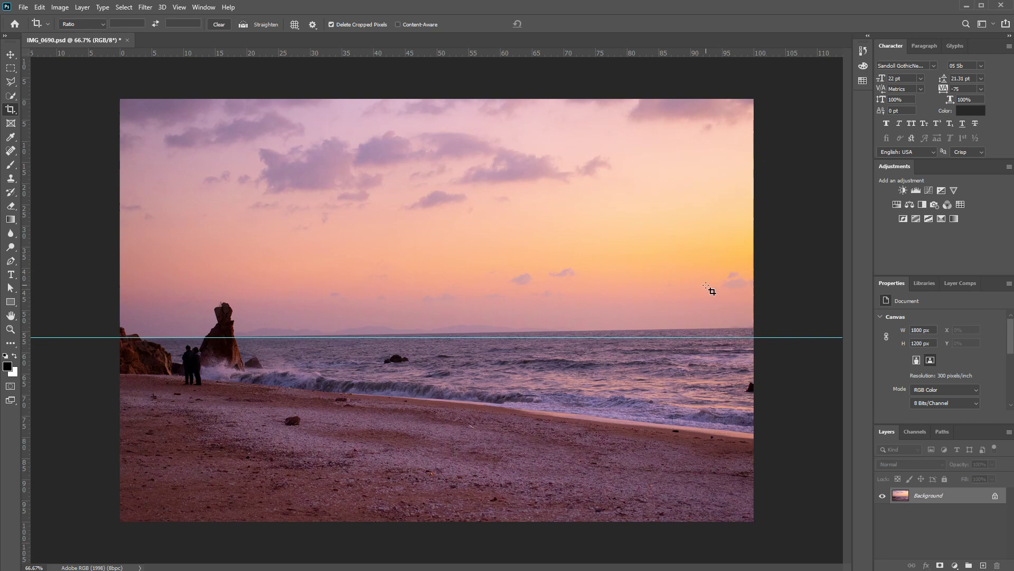
Unlock the Background layer and try rotating it about 0.63° with Free Transform to level the horizon
key(ctrl)
click(995, 497)
key(ctrl+t)
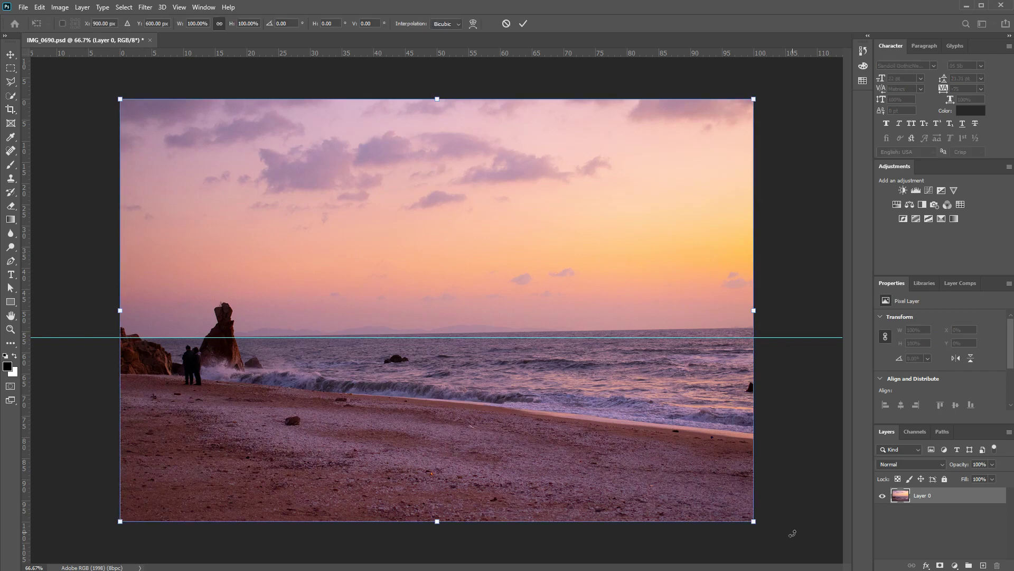
mouse_move(790, 534)
mouse_down()
mouse_move(810, 518)
mouse_move(799, 543)
mouse_up()
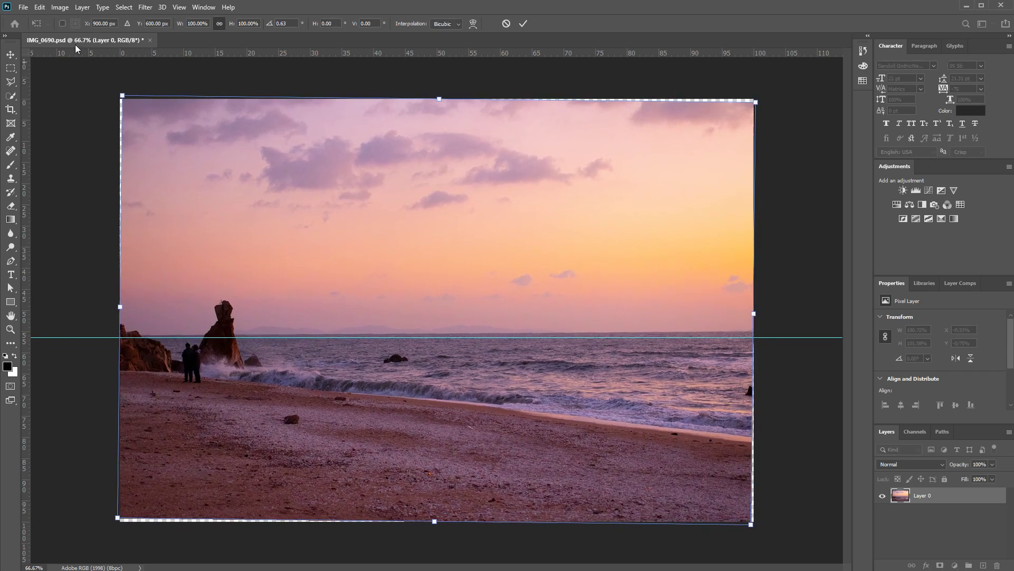
key(Escape)
Return to the Crop tool and undo both the Background layer conversion and the horizontal guide
key(c)
click(39, 7)
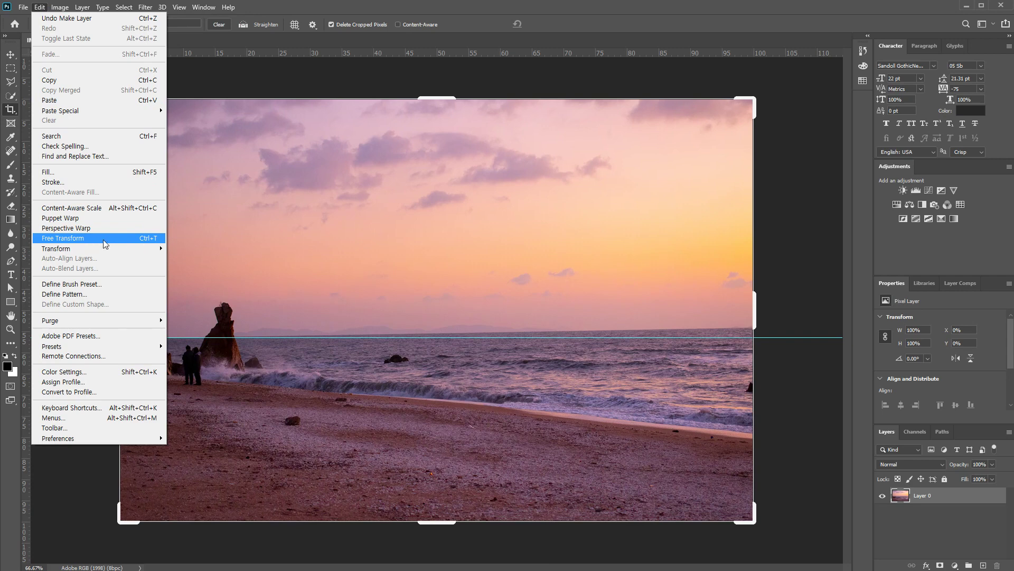
key(Escape)
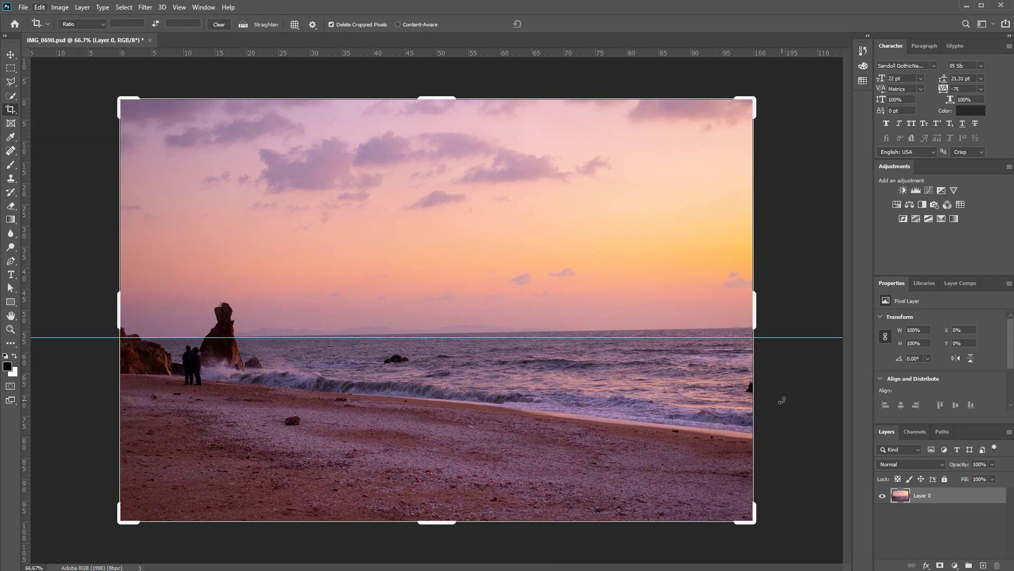
key(ctrl+z)
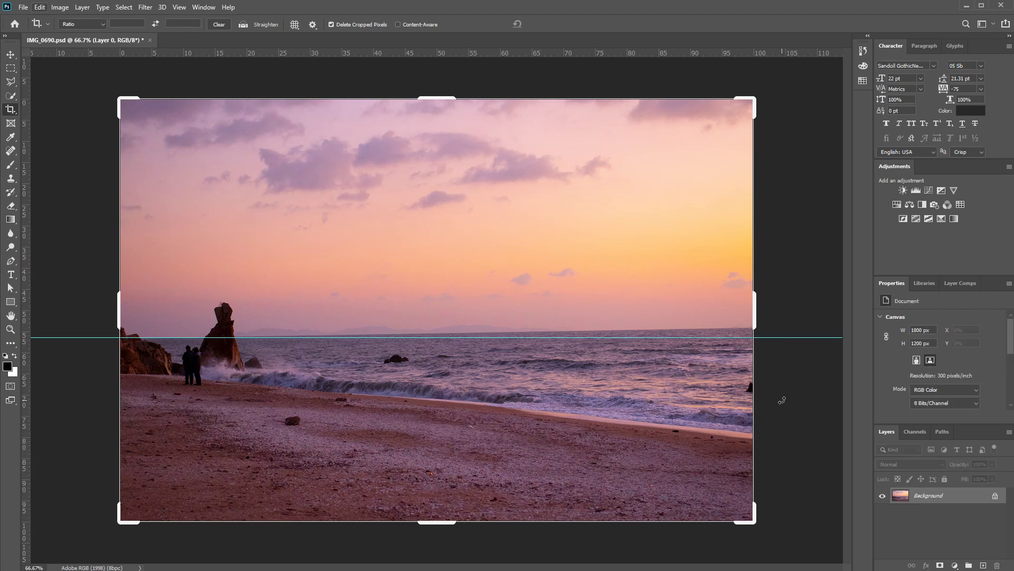
key(ctrl+z)
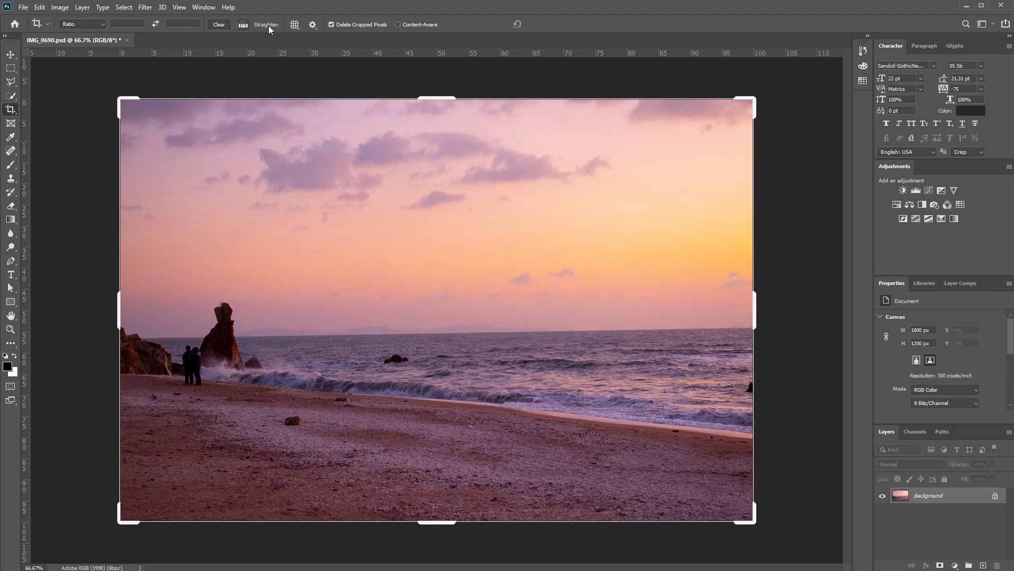
Straighten the photo along the full width of the sea horizon and apply the resulting crop
click(243, 25)
drag(121, 337, 752, 328)
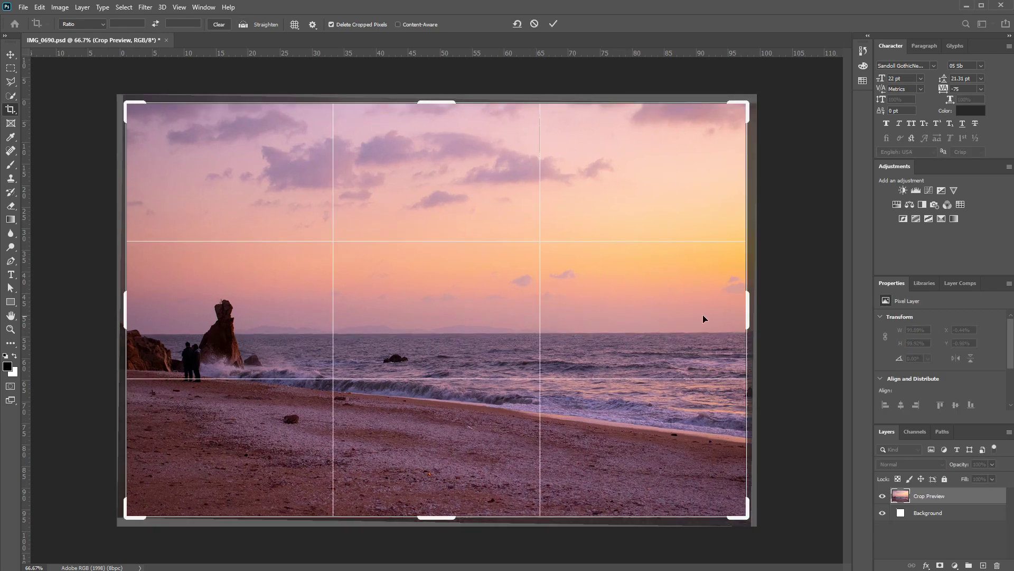
key(Return)
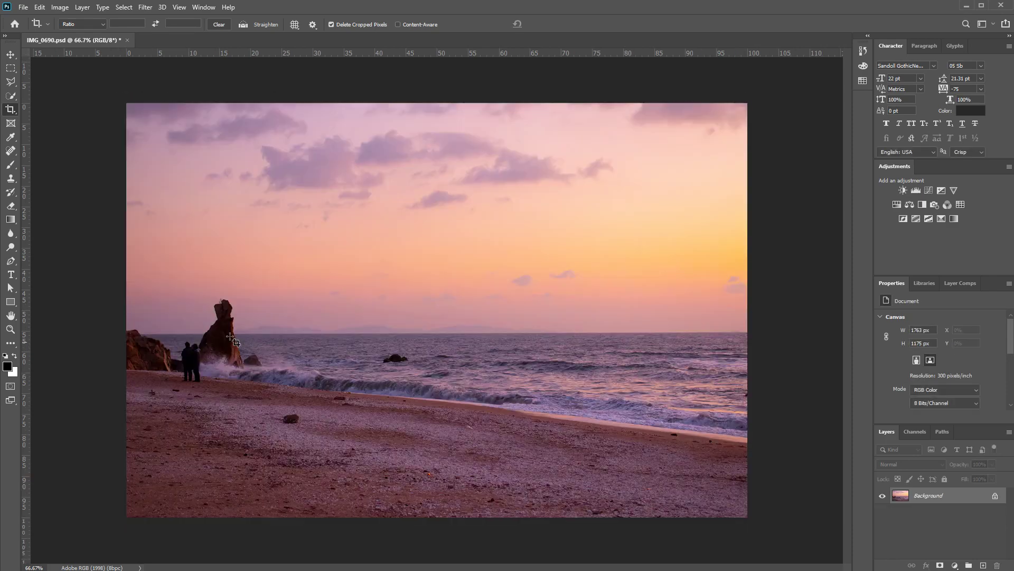
Crop the straightened photo to about 983 × 752 px around the central sea and shoreline, with Delete Cropped Pixels on
drag(429, 53, 452, 52)
drag(281, 184, 633, 454)
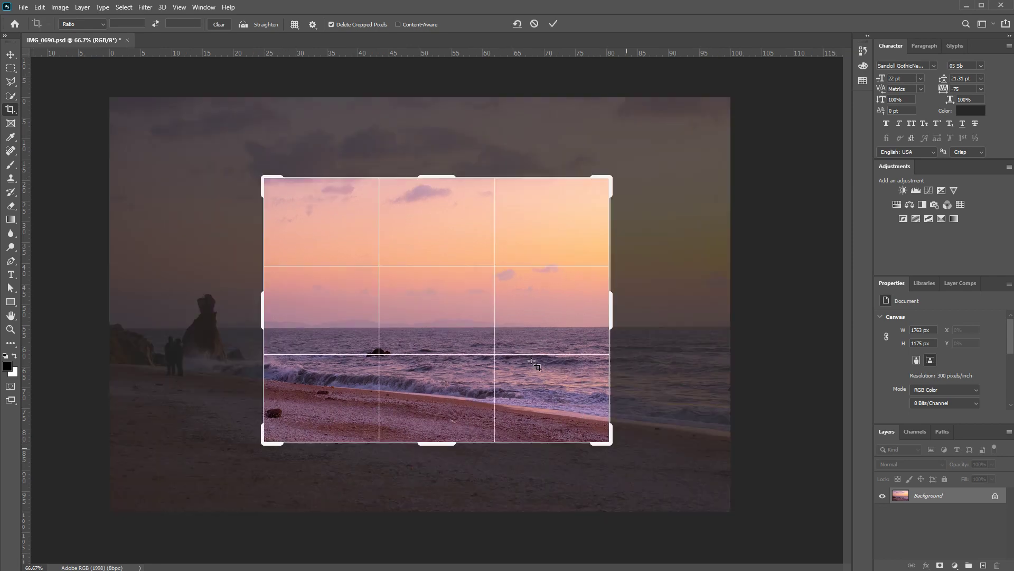
key(Return)
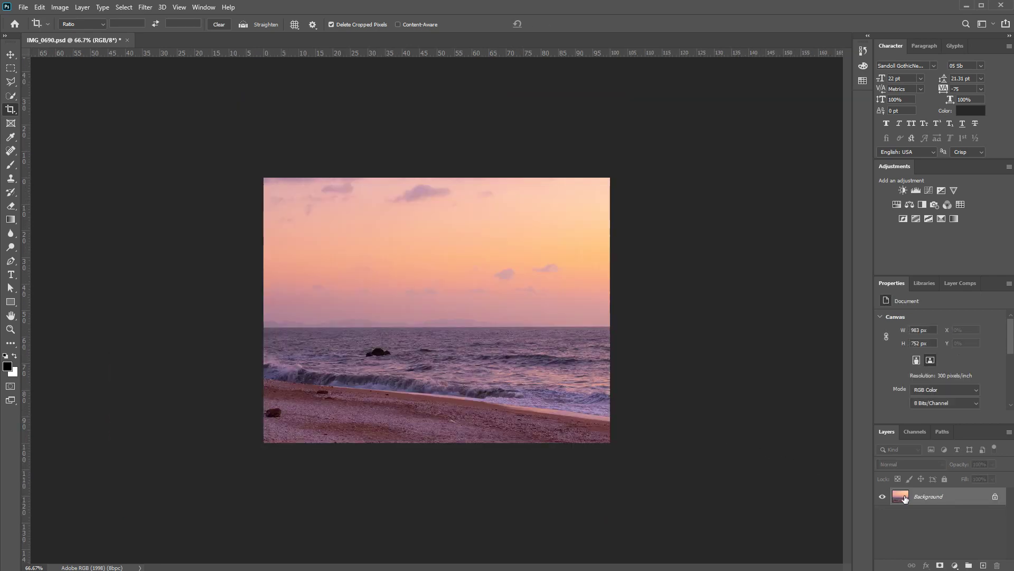
Move the cropped photo around the canvas to check beyond its edges, and revert to the straightened uncropped state
click(13, 57)
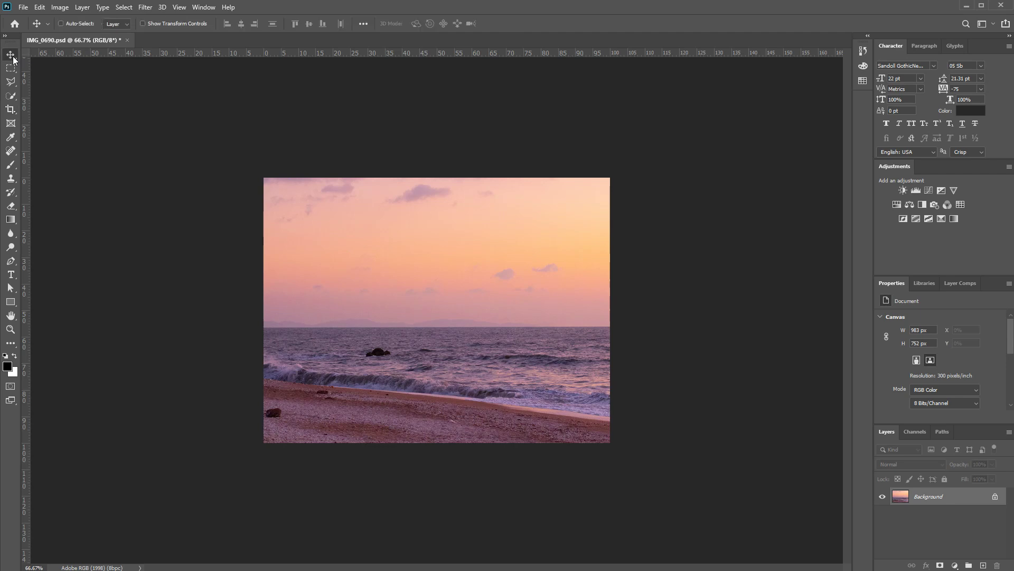
drag(455, 339, 403, 292)
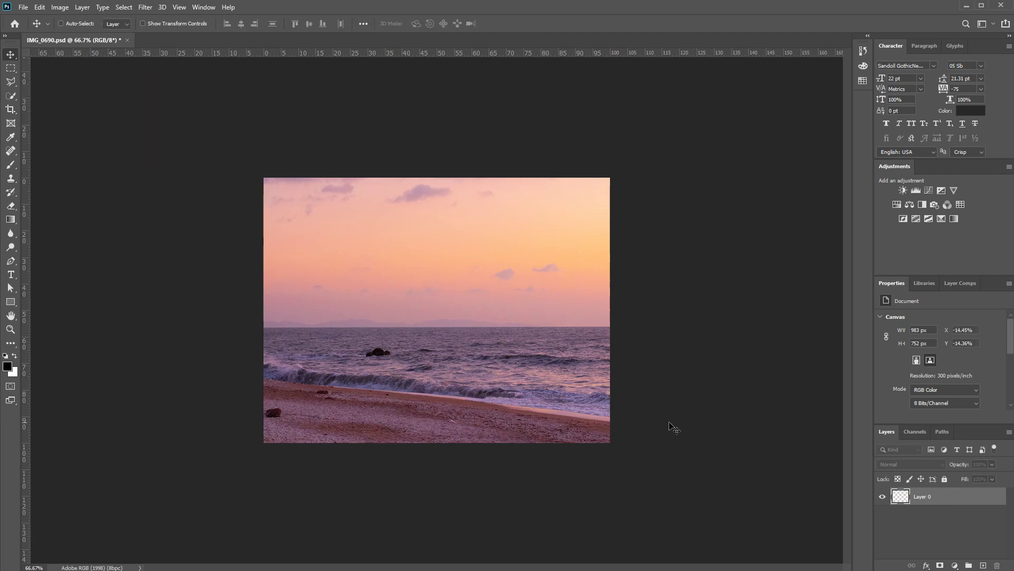
drag(523, 338, 677, 345)
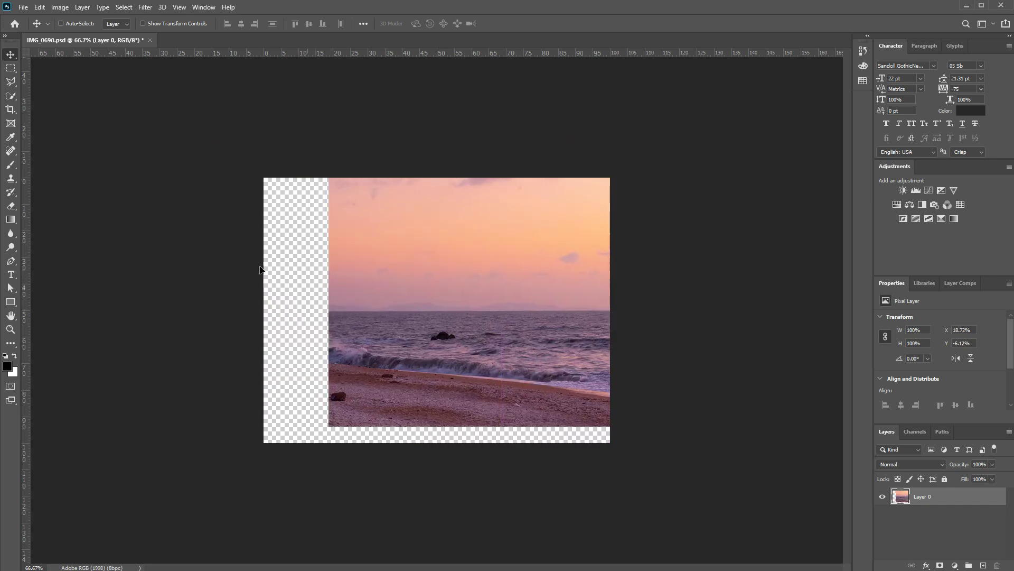
drag(359, 280, 333, 295)
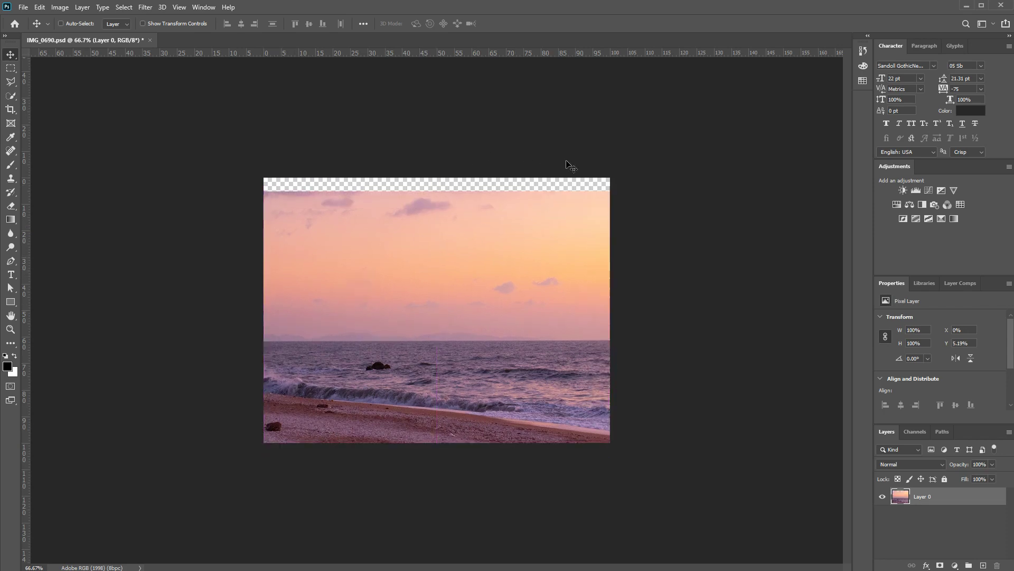
drag(518, 267, 515, 262)
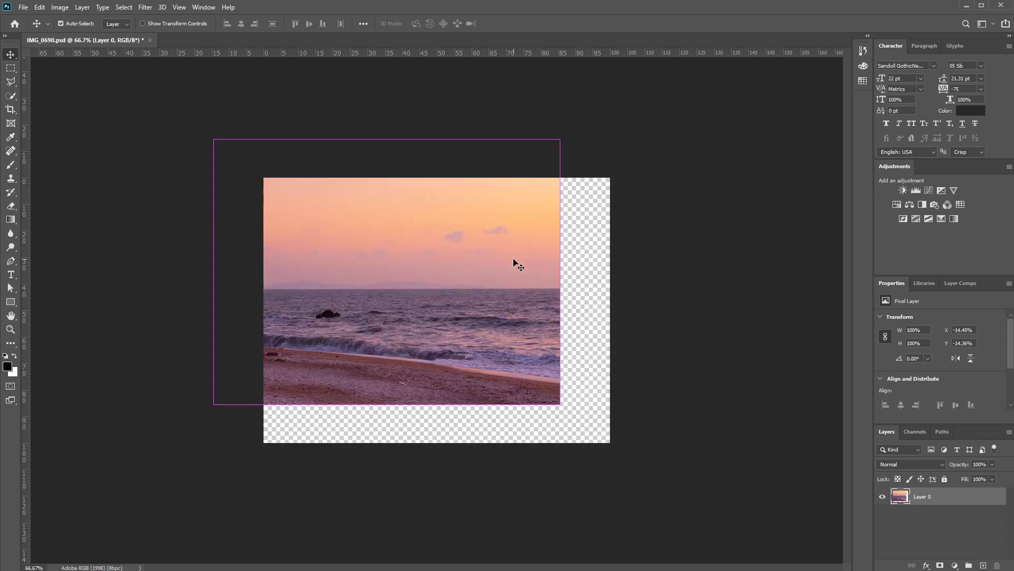
key(F12)
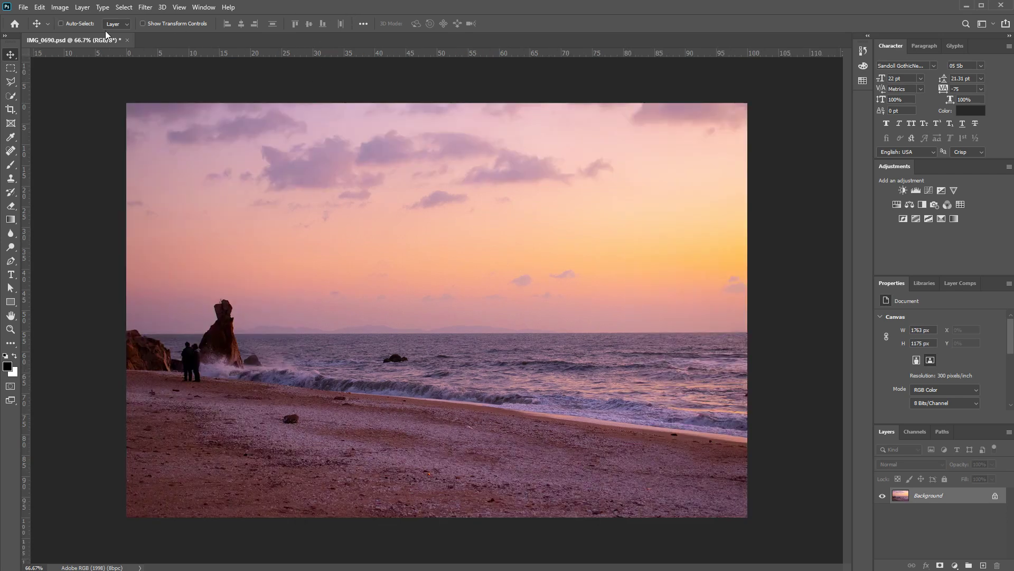
Turn off Delete Cropped Pixels and crop the straightened photo to the central sea and shoreline area
click(10, 110)
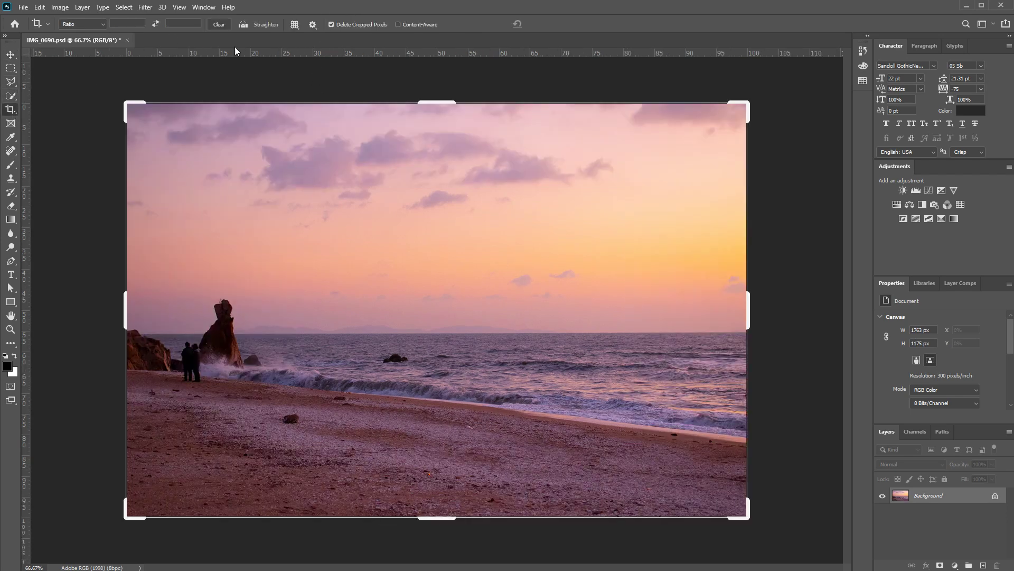
click(331, 25)
drag(252, 187, 464, 366)
drag(630, 469, 629, 467)
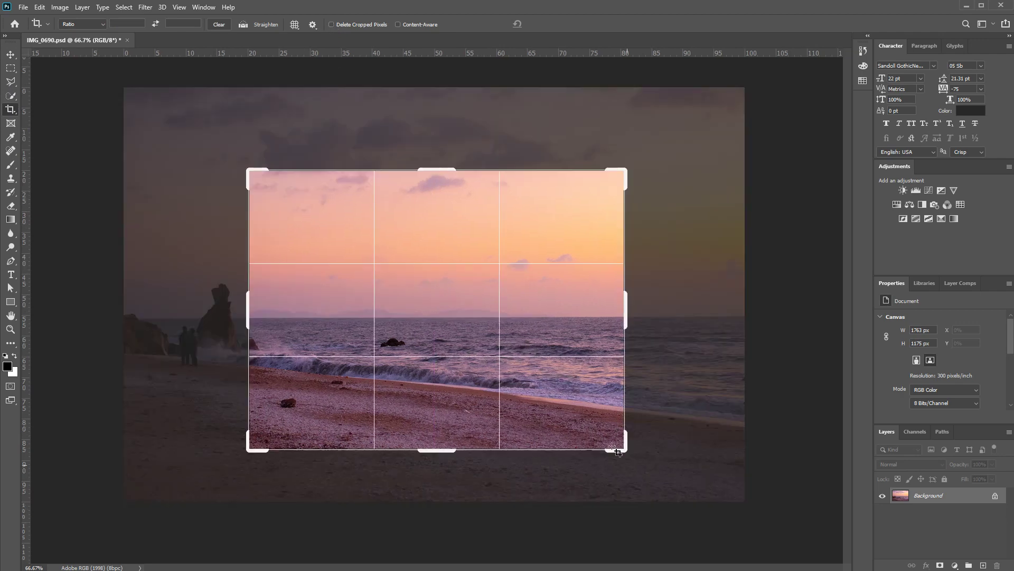
key(Return)
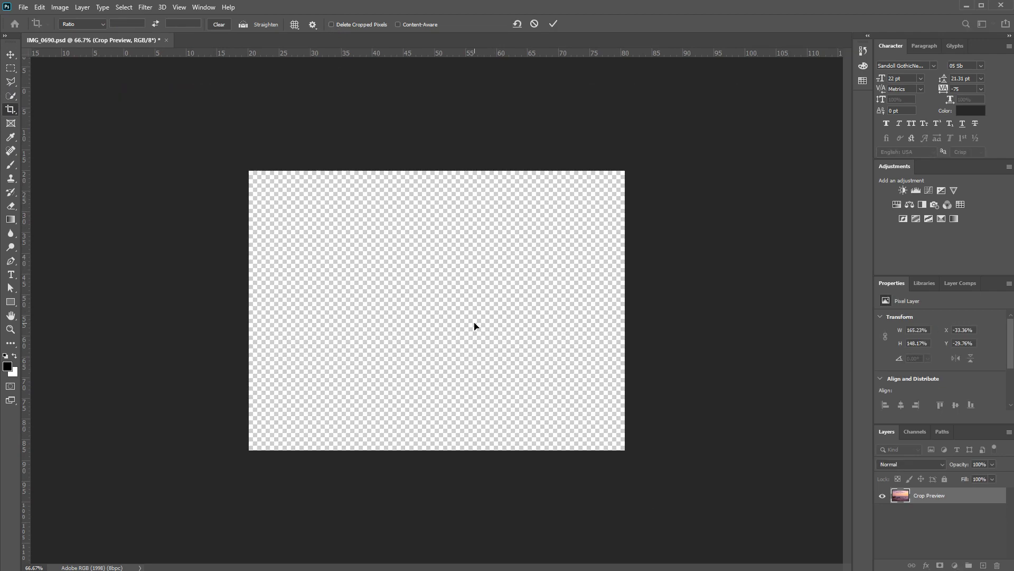
click(9, 56)
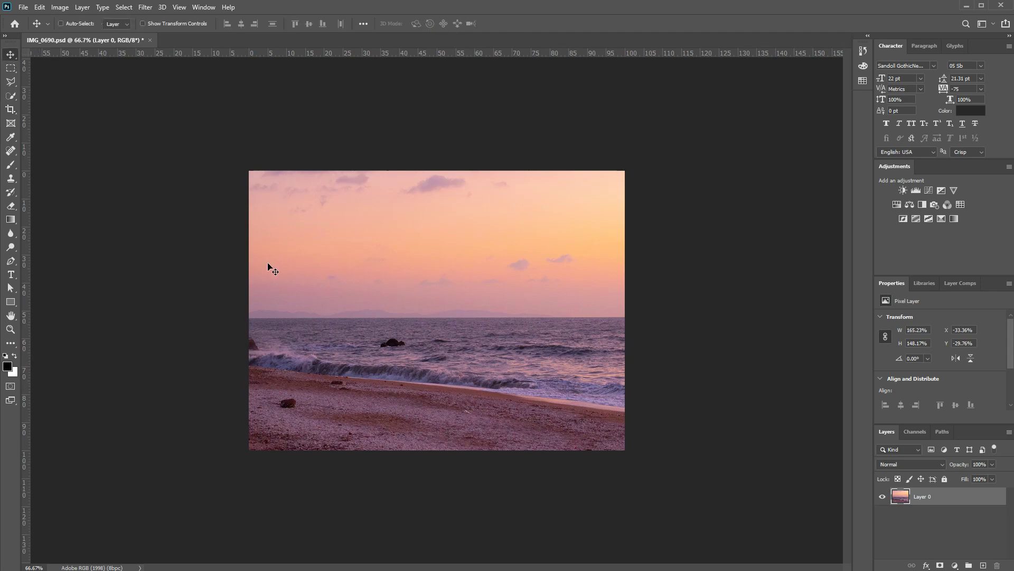
Move the non-destructively cropped photo layer around the canvas to bring its hidden areas into view
drag(305, 289, 383, 289)
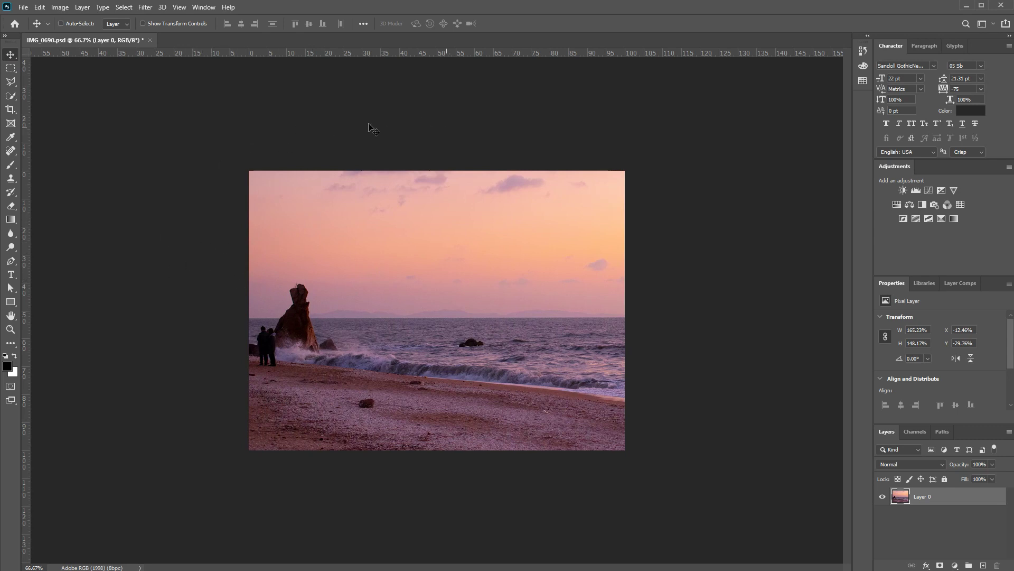
drag(535, 251, 343, 275)
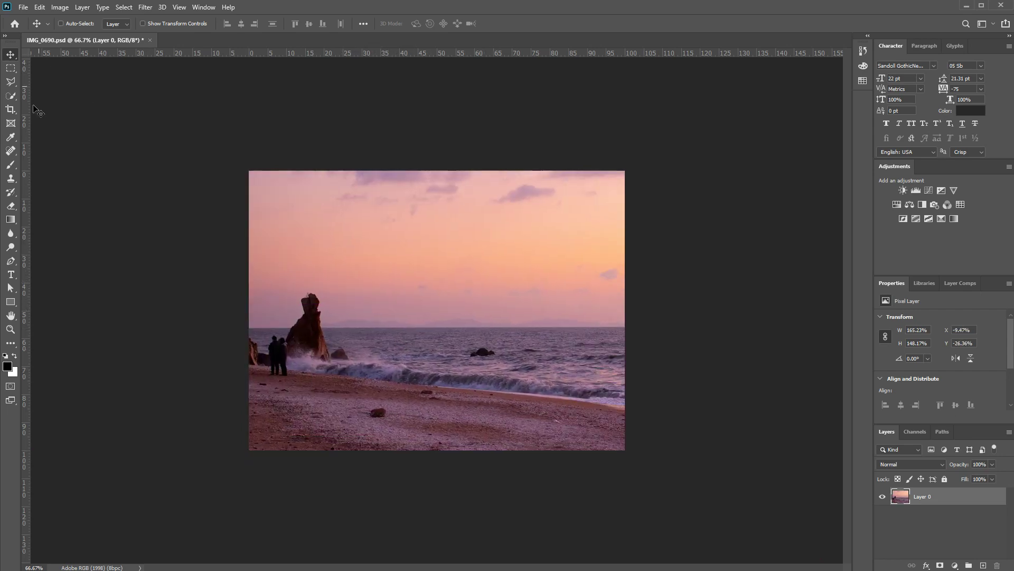
Crop the photo with a tilted frame to about 1697 × 1143 px with Content-Aware off, and undo the crop
click(11, 109)
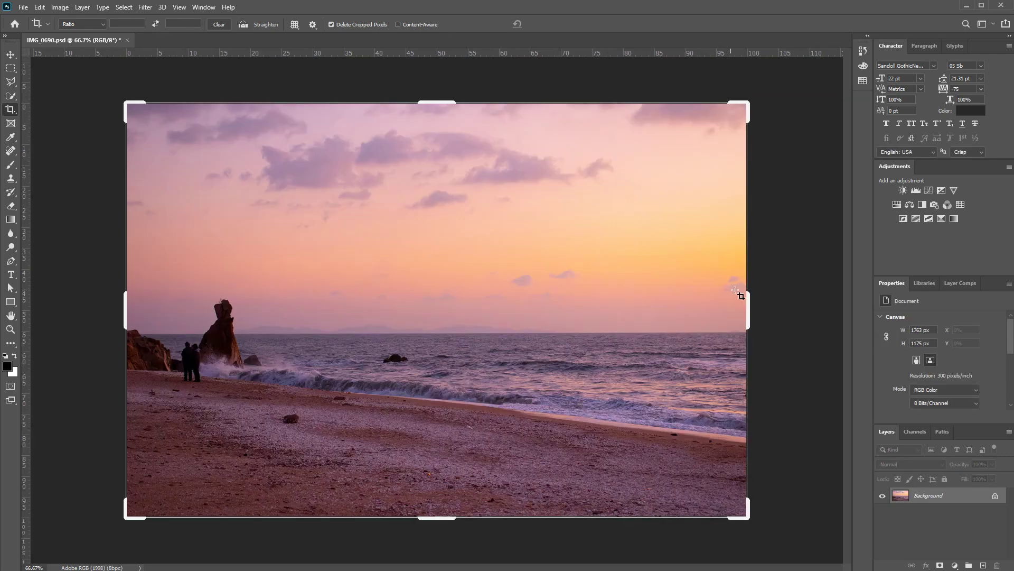
drag(756, 519, 736, 515)
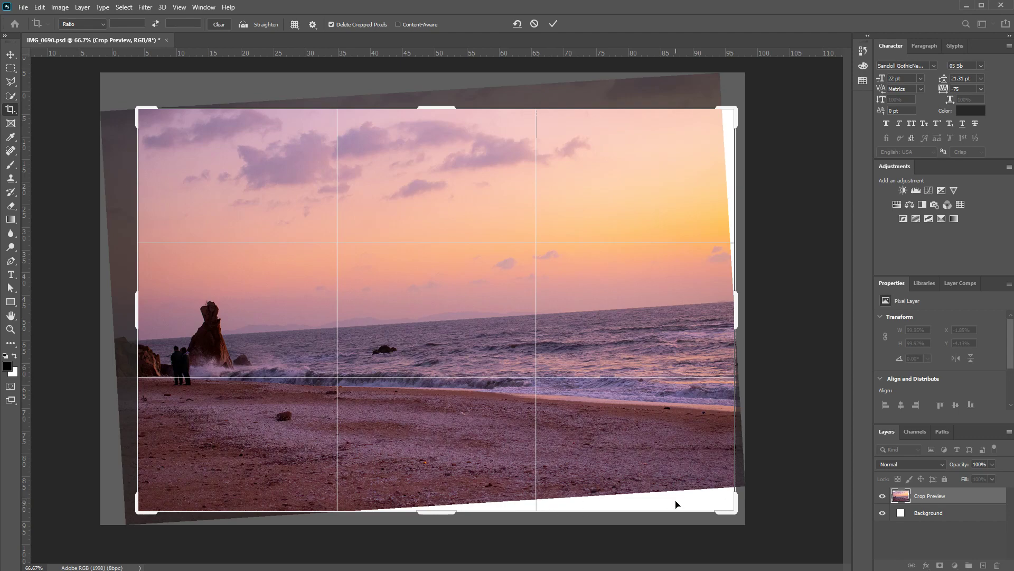
key(Return)
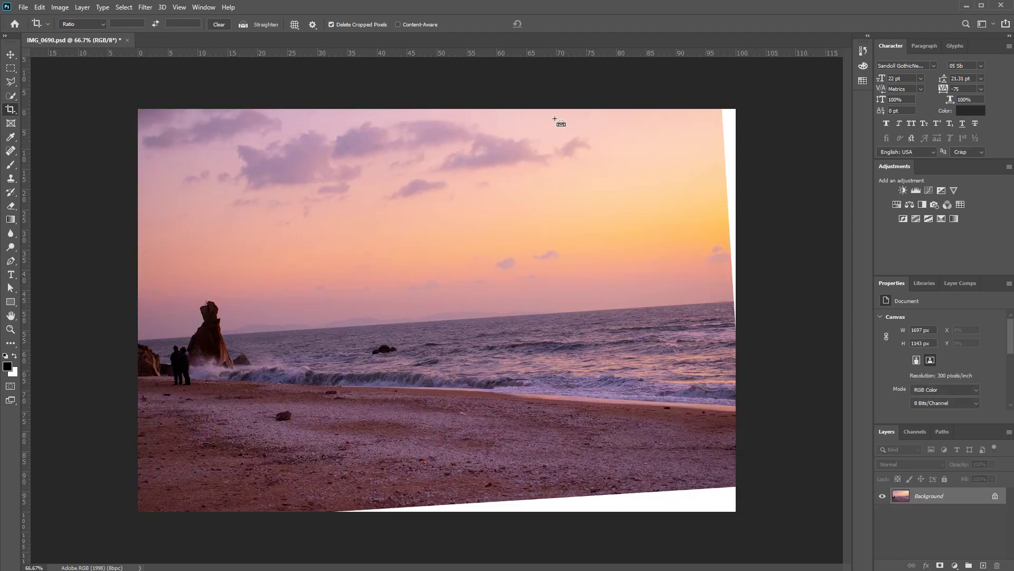
key(ctrl)
key(ctrl+z)
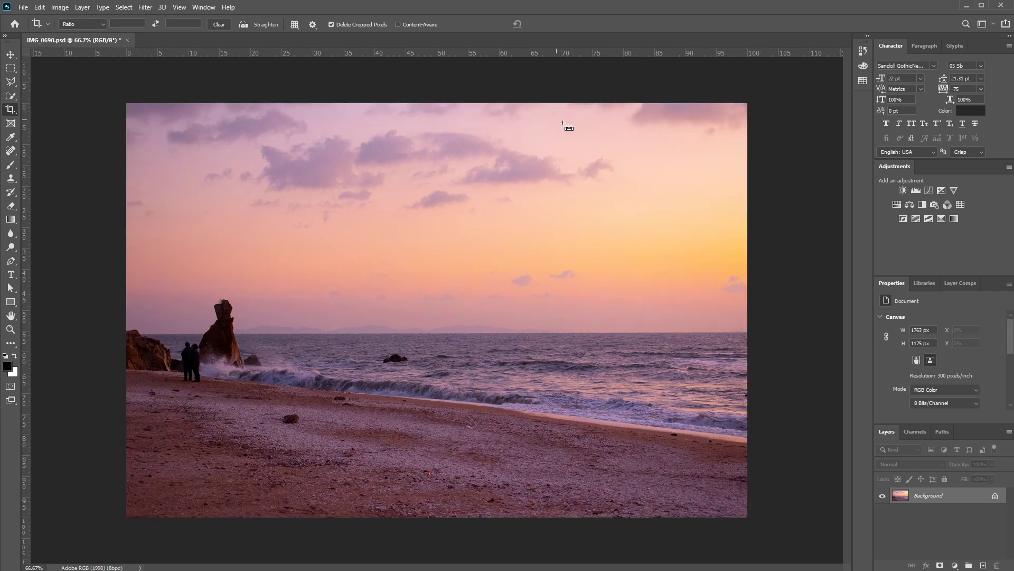
Turn on Content-Aware, crop the photo with a tilted frame to about 1606 × 1013 px, and undo the crop
click(399, 24)
drag(154, 132, 747, 471)
drag(645, 448, 640, 438)
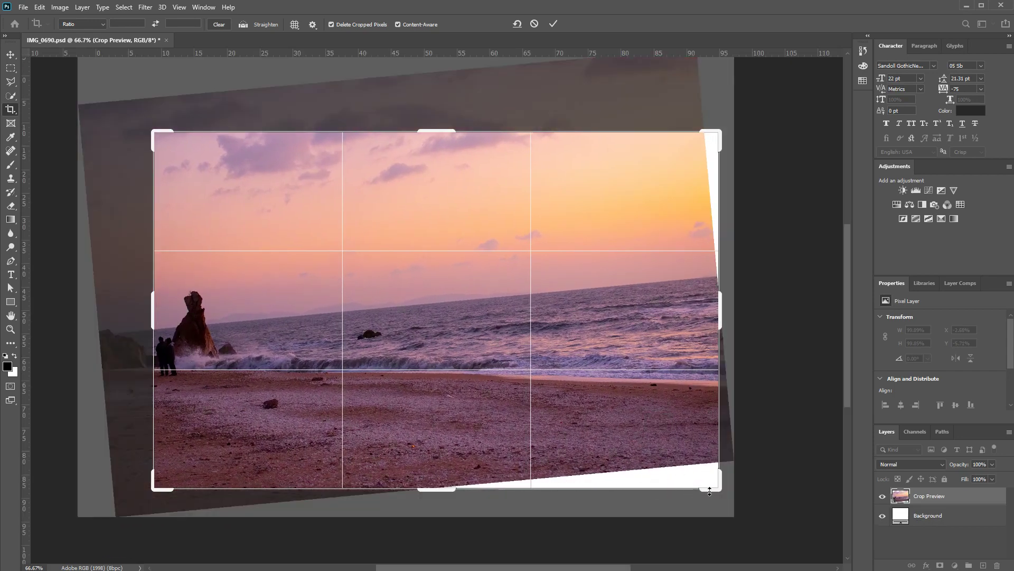
click(630, 321)
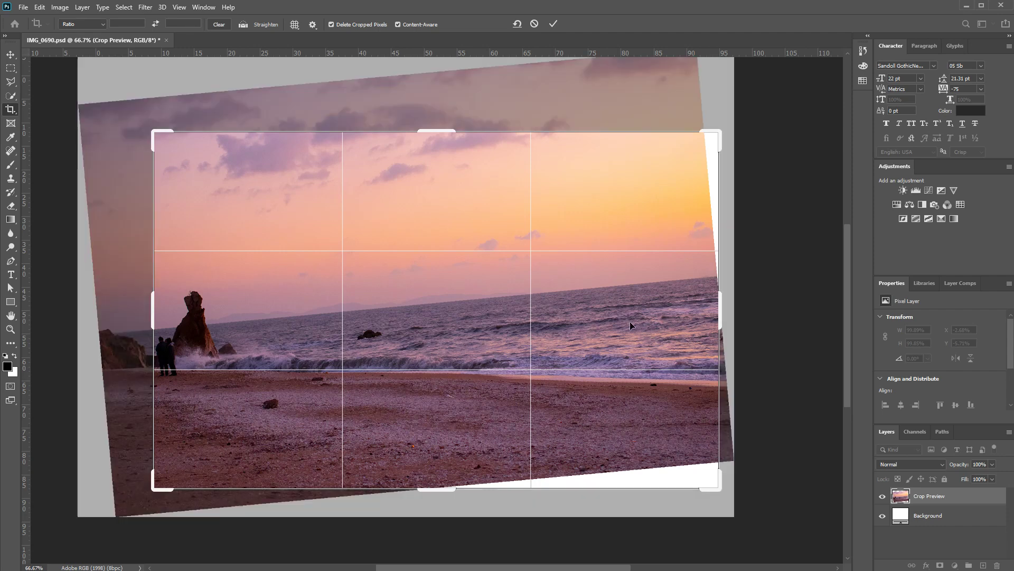
key(Return)
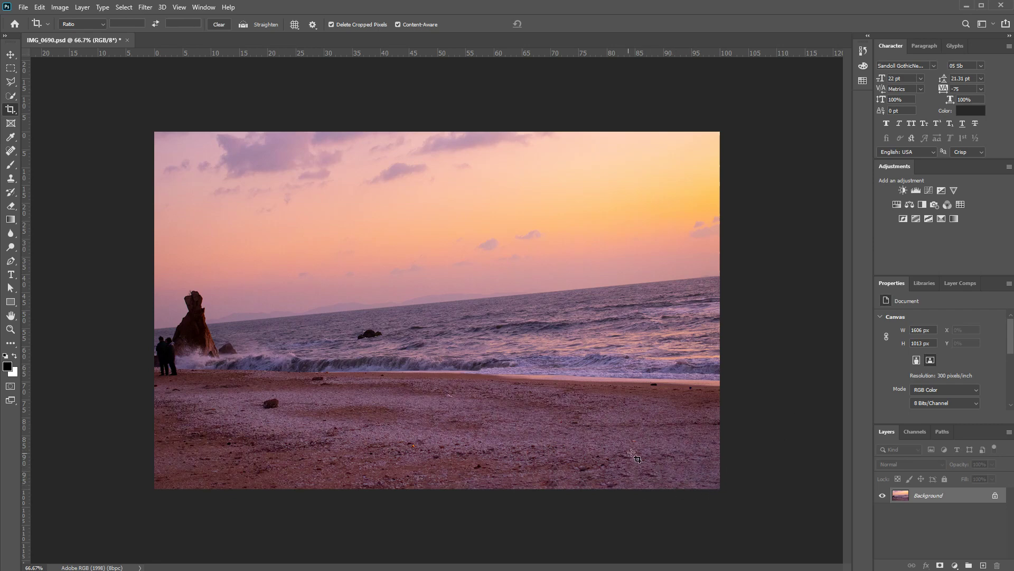
key(ctrl+shift+z)
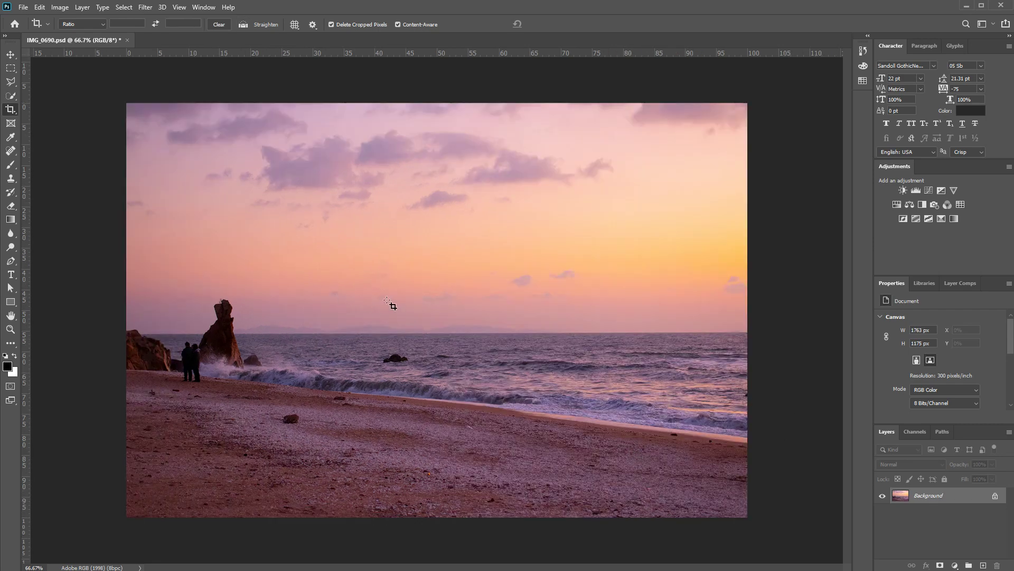
Extend the crop past the photo's right edge to about 1850 px wide with Content-Aware on, and undo it
click(11, 110)
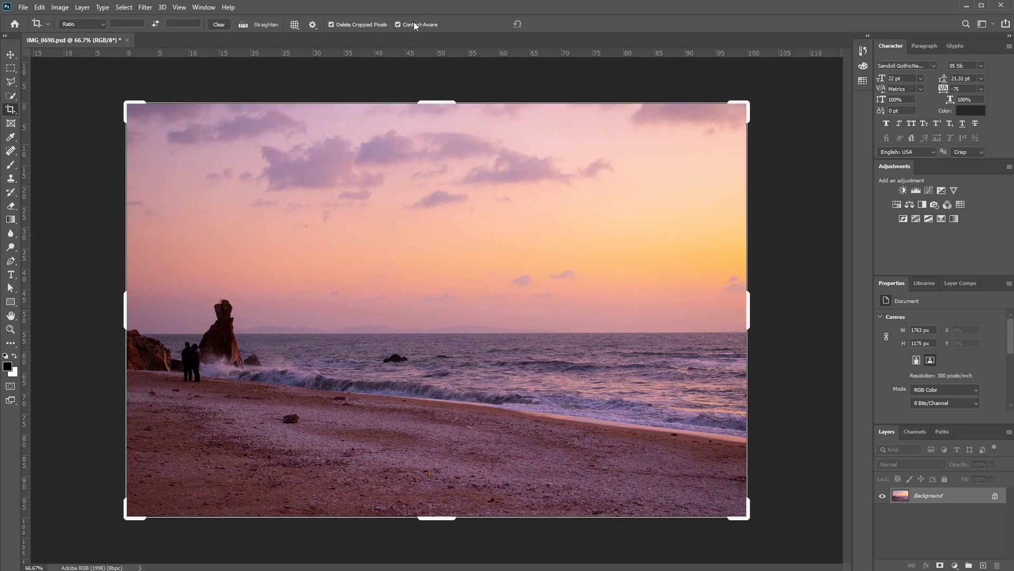
mouse_move(748, 316)
mouse_down()
mouse_move(754, 304)
mouse_move(764, 311)
mouse_up()
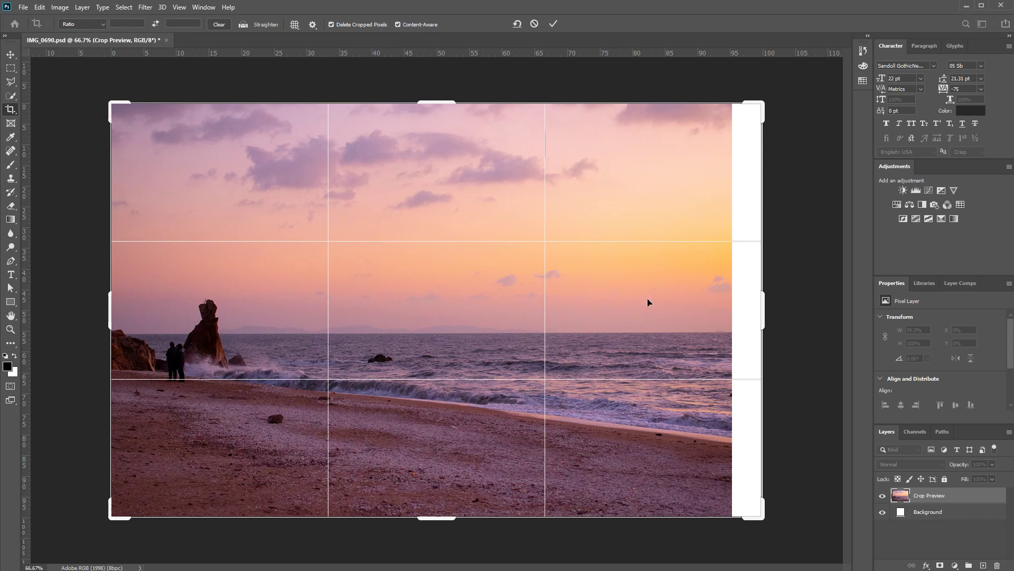
key(Return)
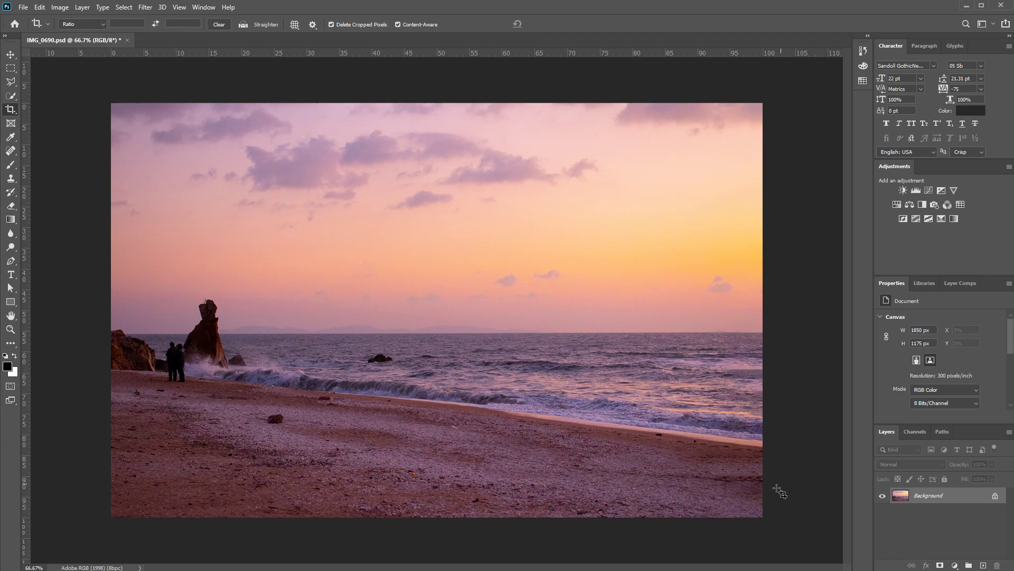
key(ctrl)
key(Return)
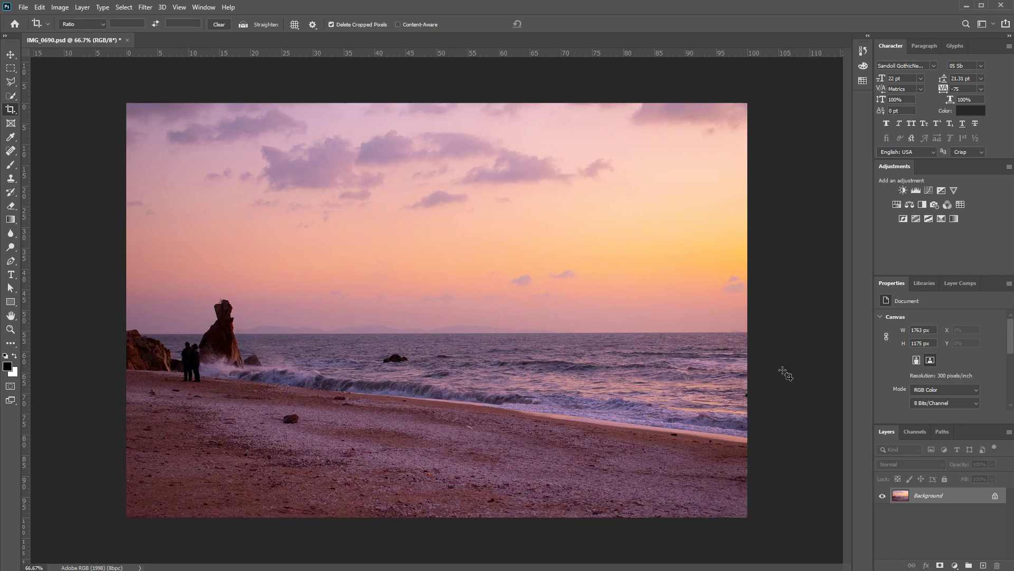
Turn off Content-Aware and extend the crop past the photo's right edge to about 1877 px wide
click(546, 264)
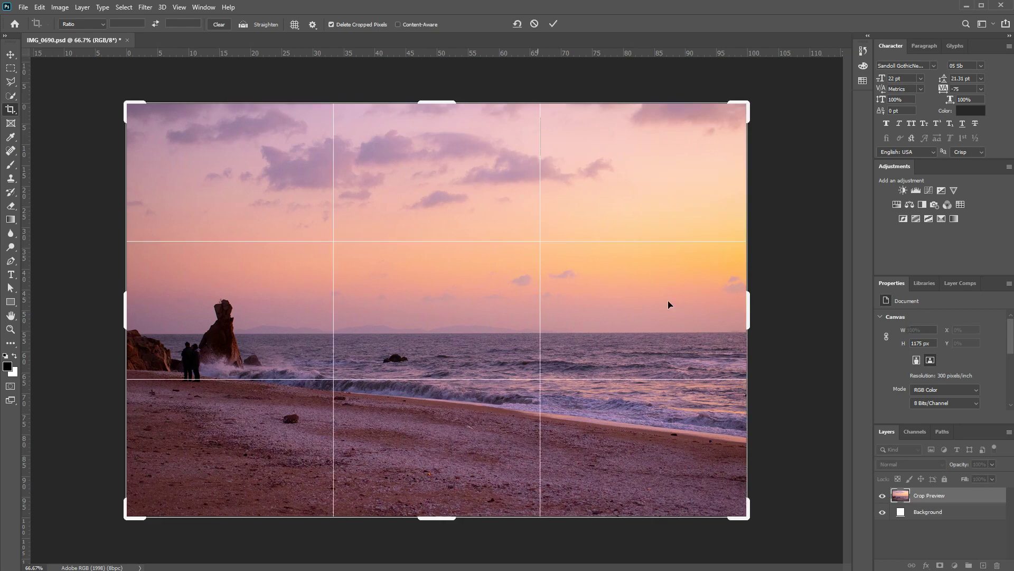
drag(748, 323, 767, 314)
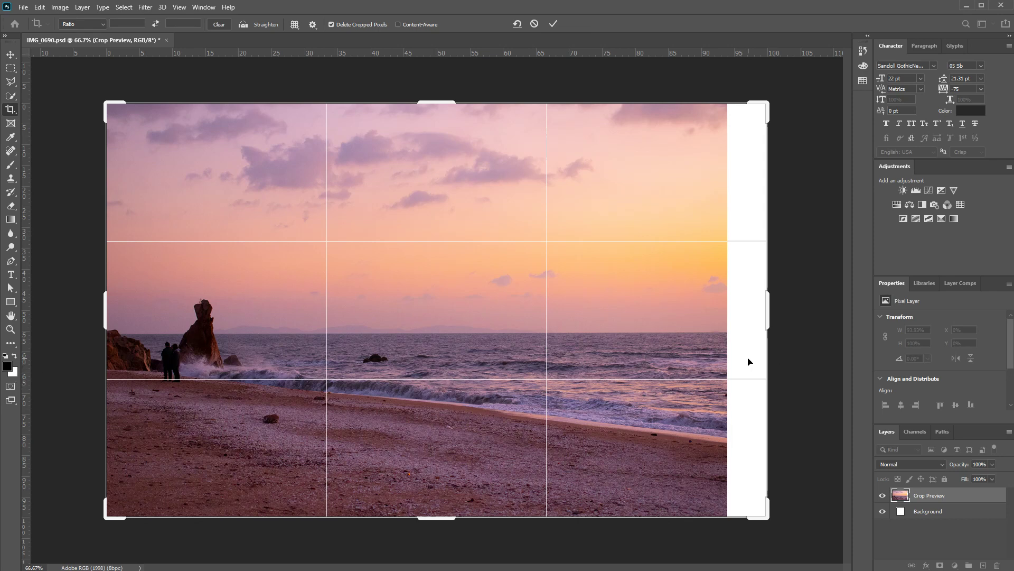
key(Return)
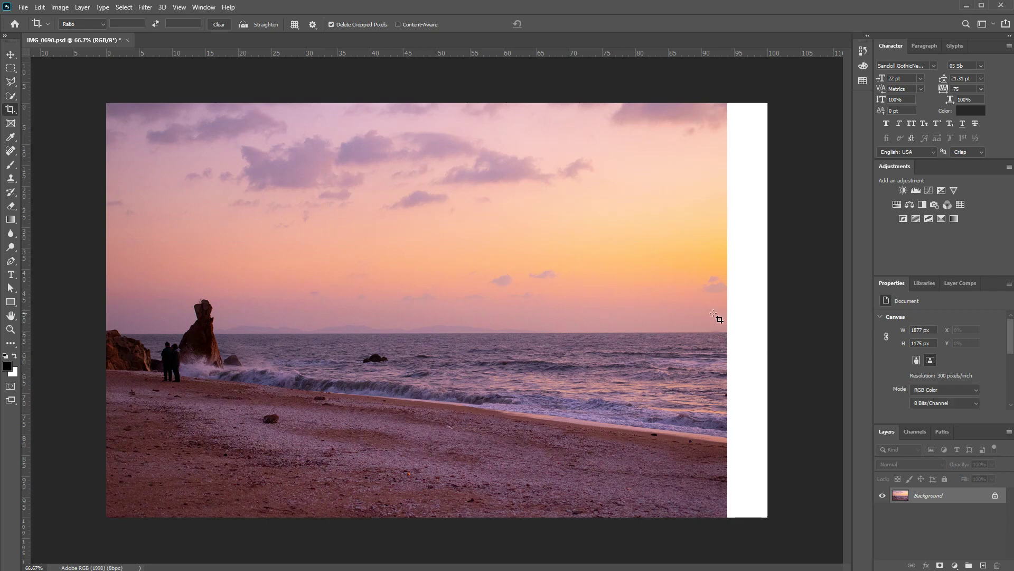
Fill the blank strip along the photo's right edge with Content-Aware contents and Color Adaptation, and clear the selection
click(11, 68)
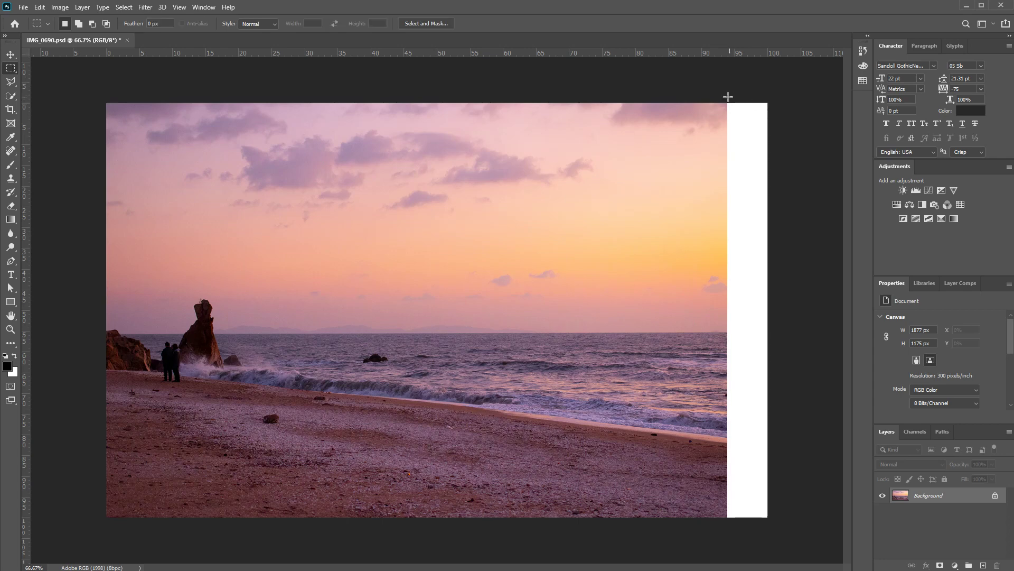
drag(768, 100, 728, 521)
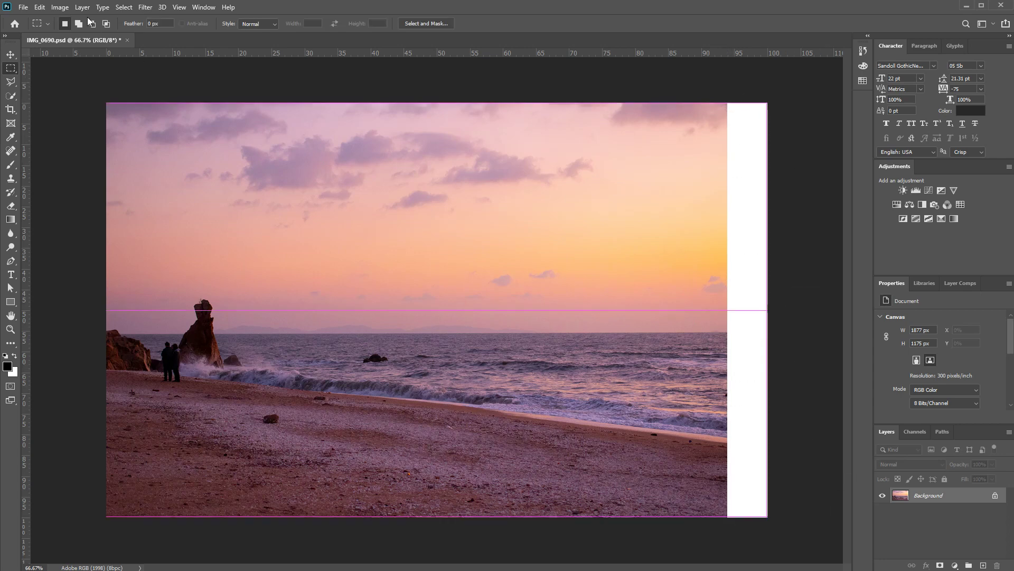
click(40, 7)
click(68, 172)
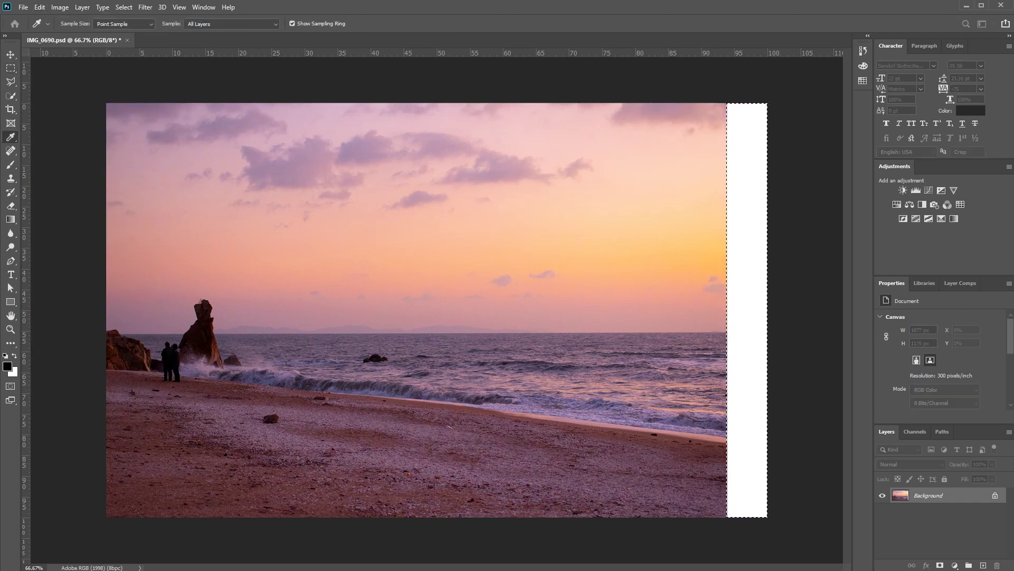
click(489, 162)
click(489, 163)
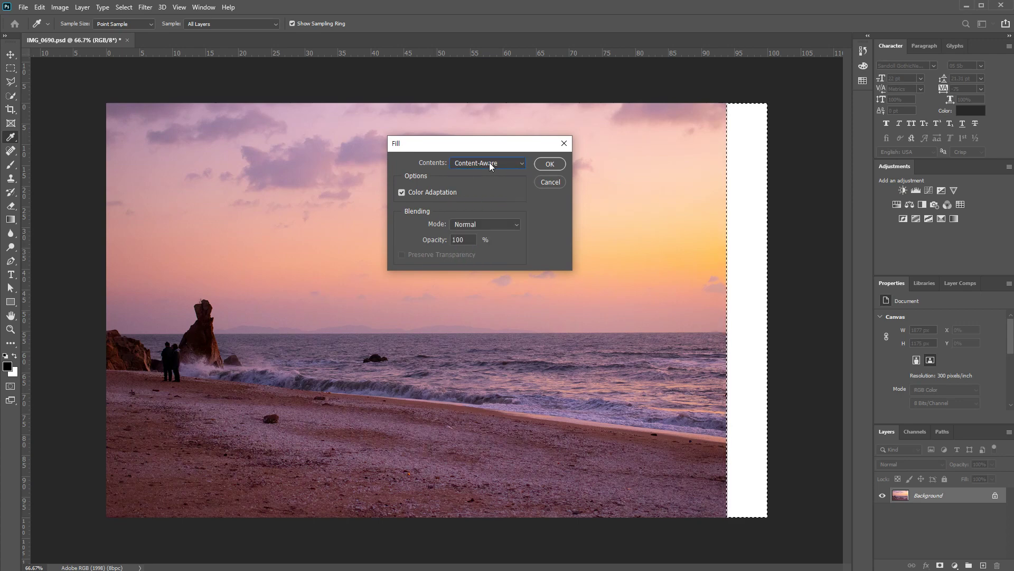
click(547, 164)
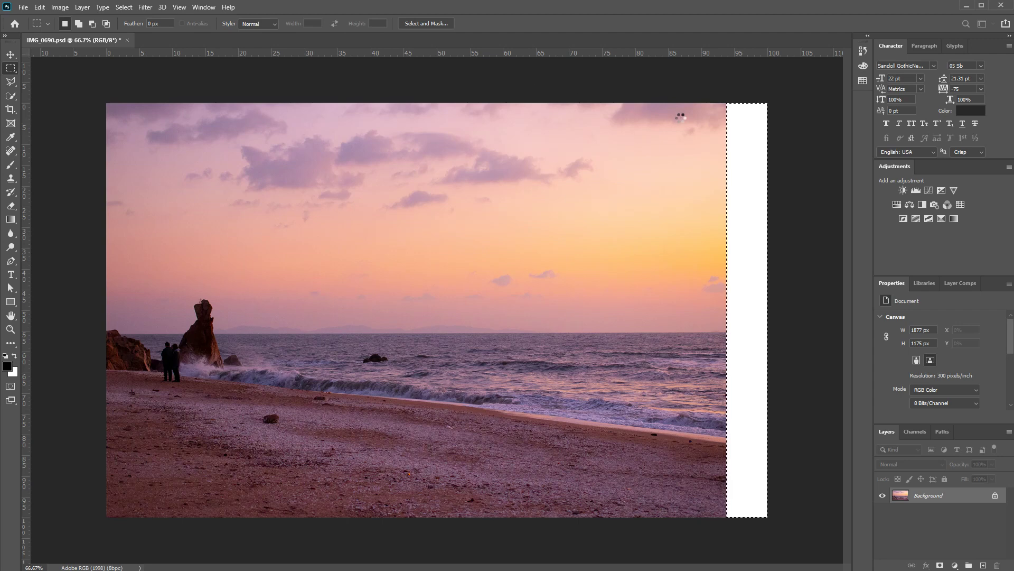
key(ctrl+d)
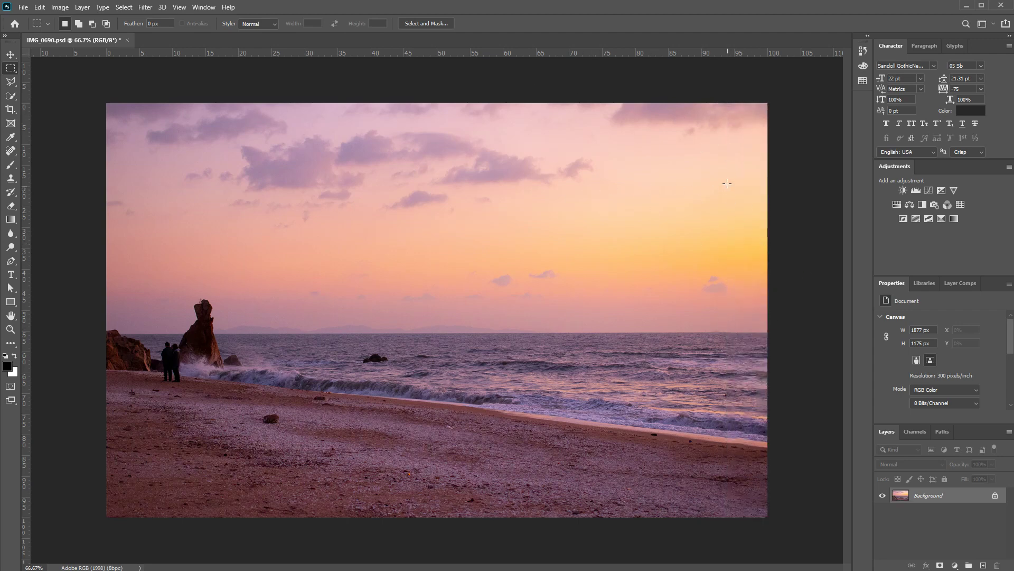
Try a freehand crop around the central sky, sea and shoreline of the extended photo
click(11, 109)
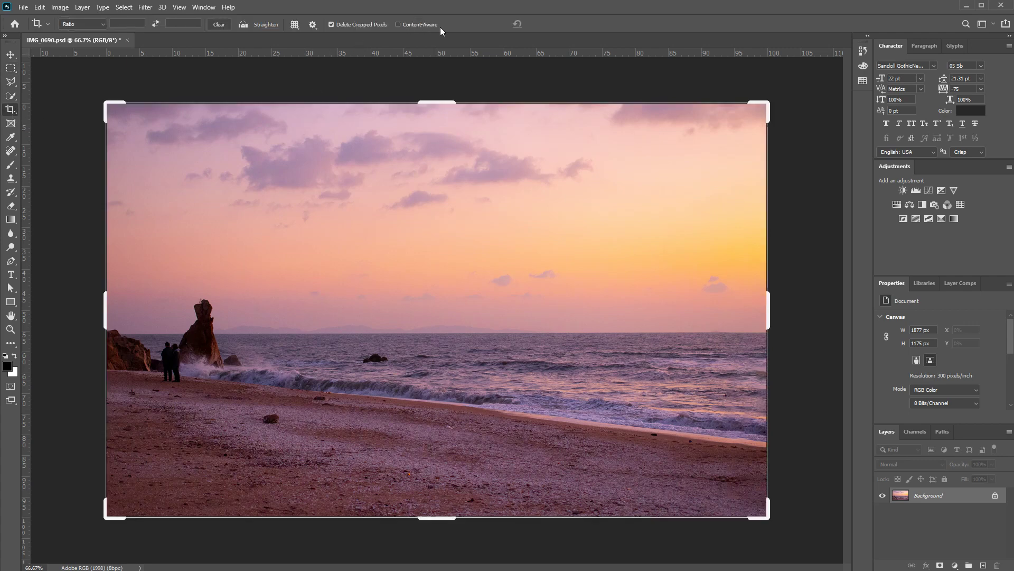
key(Return)
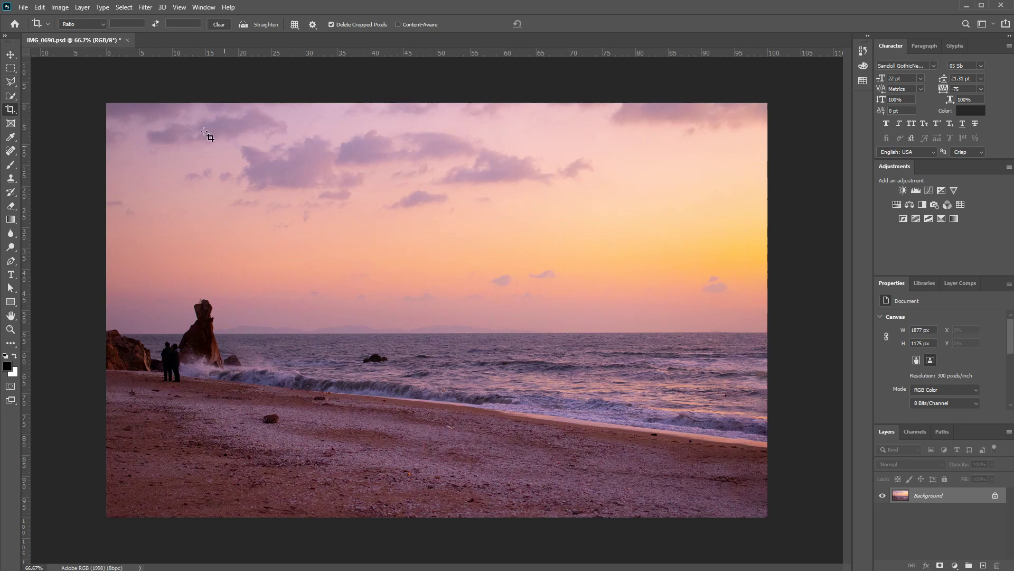
drag(204, 130, 700, 466)
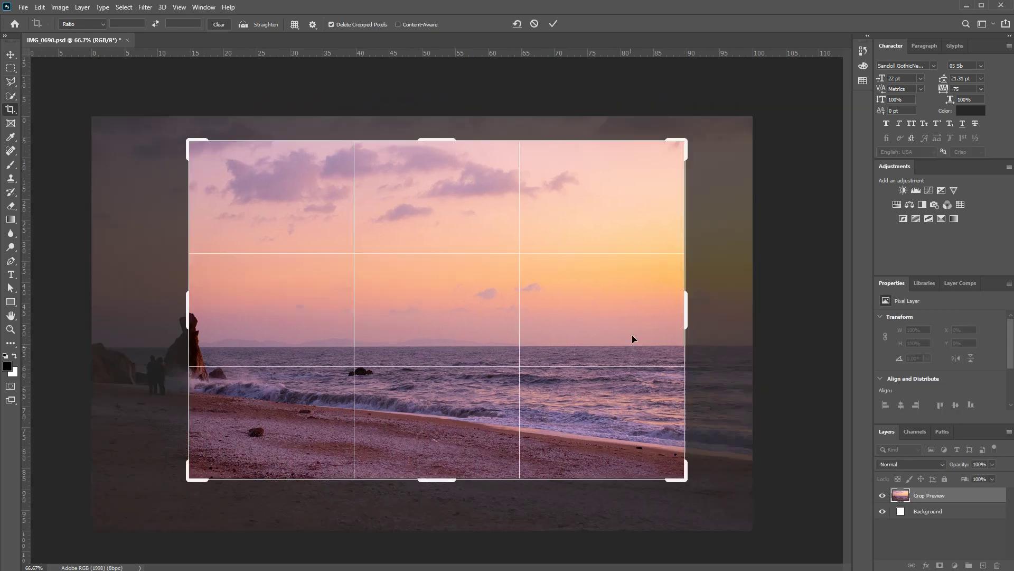
key(Return)
Crop the image to a rectangular sky selection of about 220 × 339 px, undo the crop, and clear the selection
key(m)
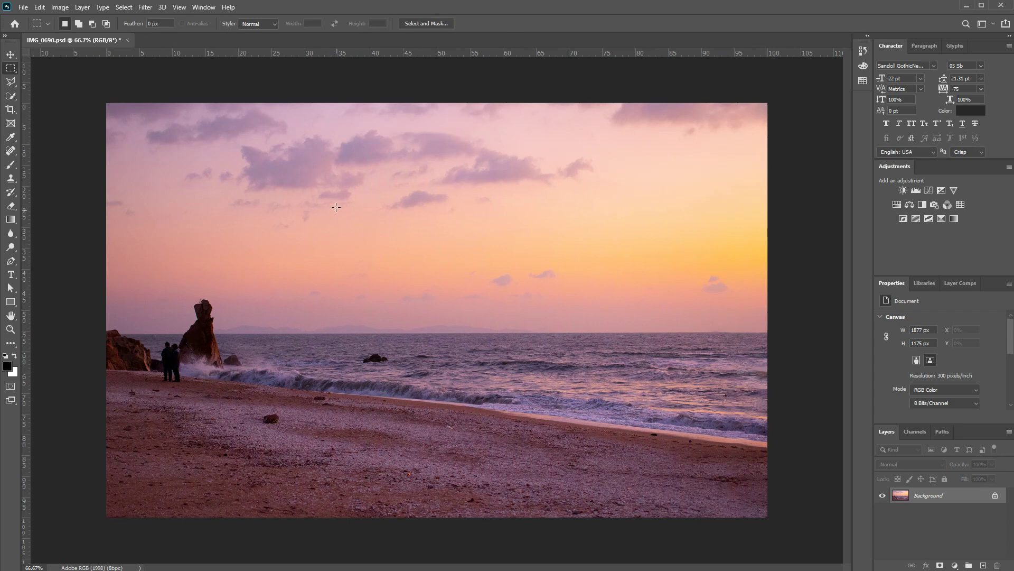
drag(336, 207, 413, 326)
click(60, 7)
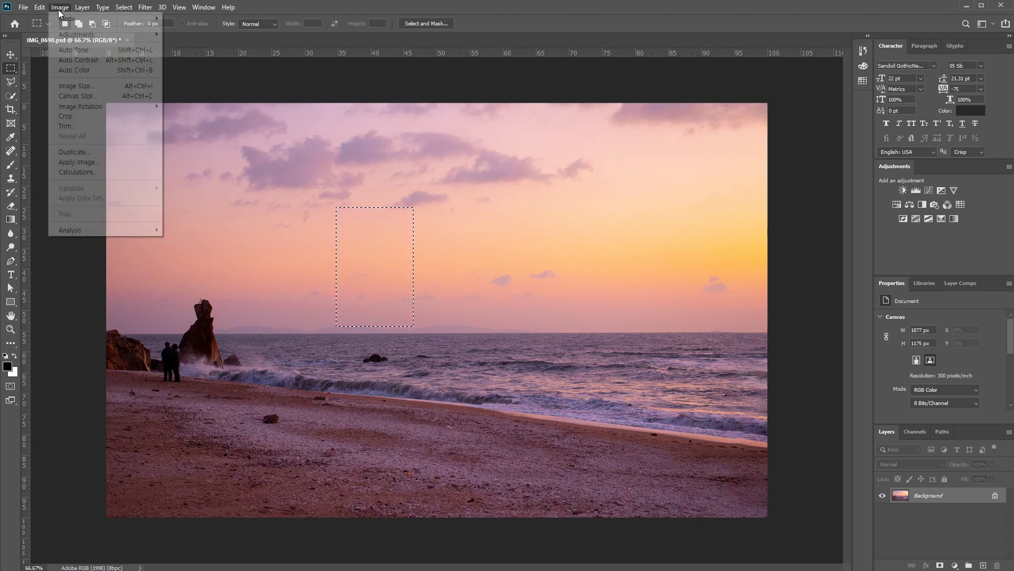
click(74, 117)
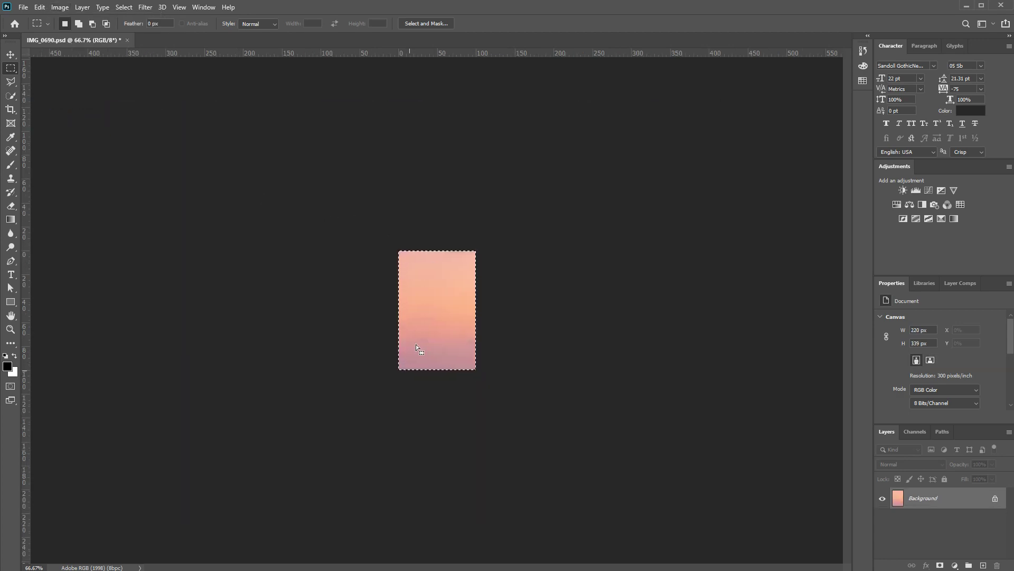
key(ctrl+z)
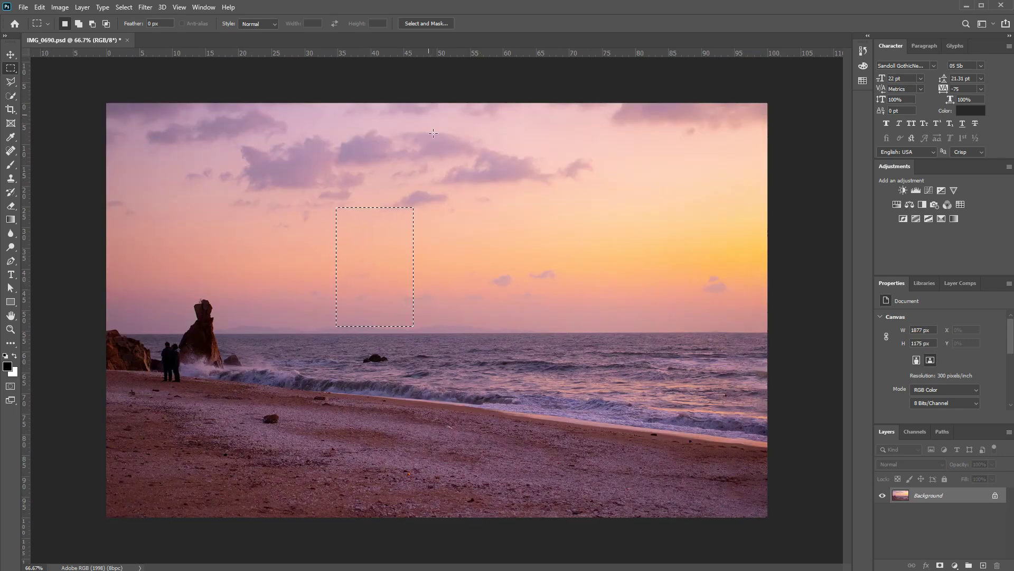
key(ctrl+d)
Extend the canvas with the Crop tool to add blank margins beyond the photo's top, left and right edges
click(11, 110)
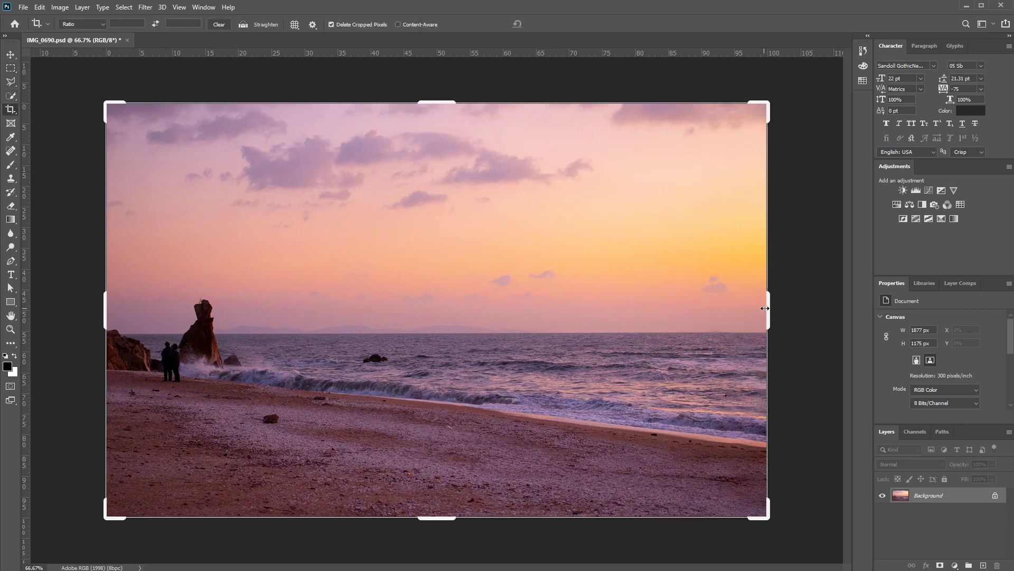
drag(769, 308, 777, 308)
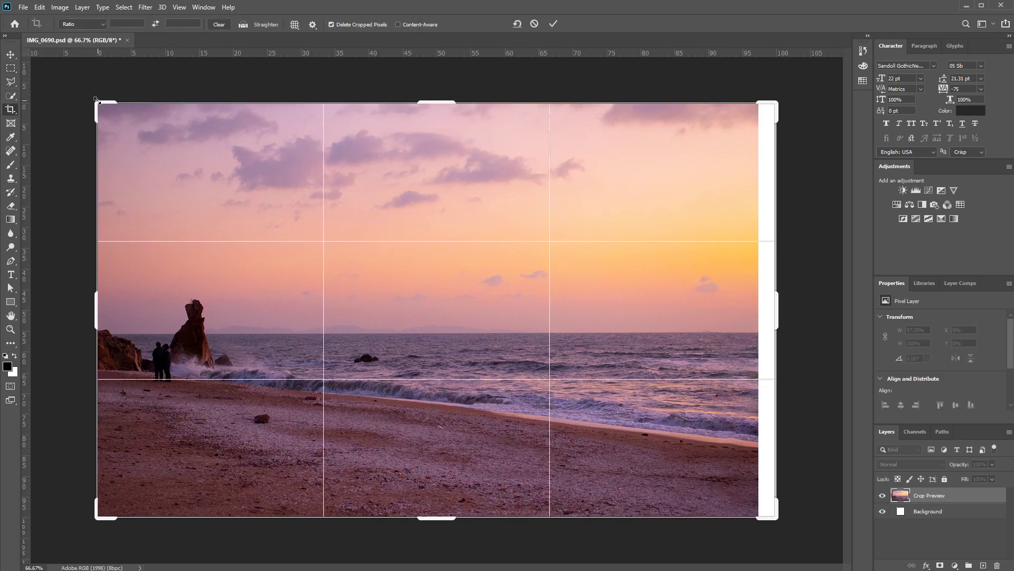
drag(89, 95, 74, 85)
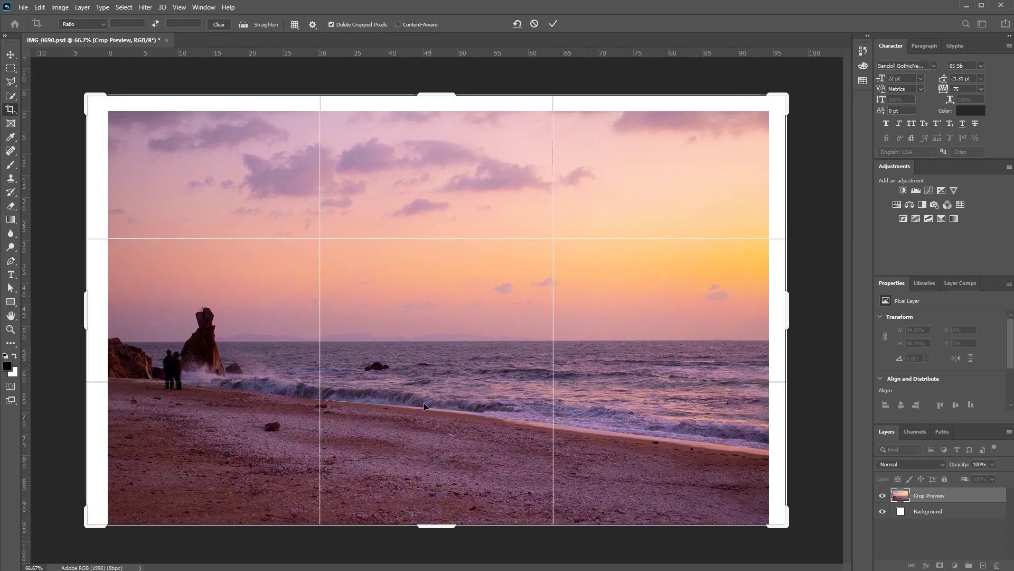
key(Return)
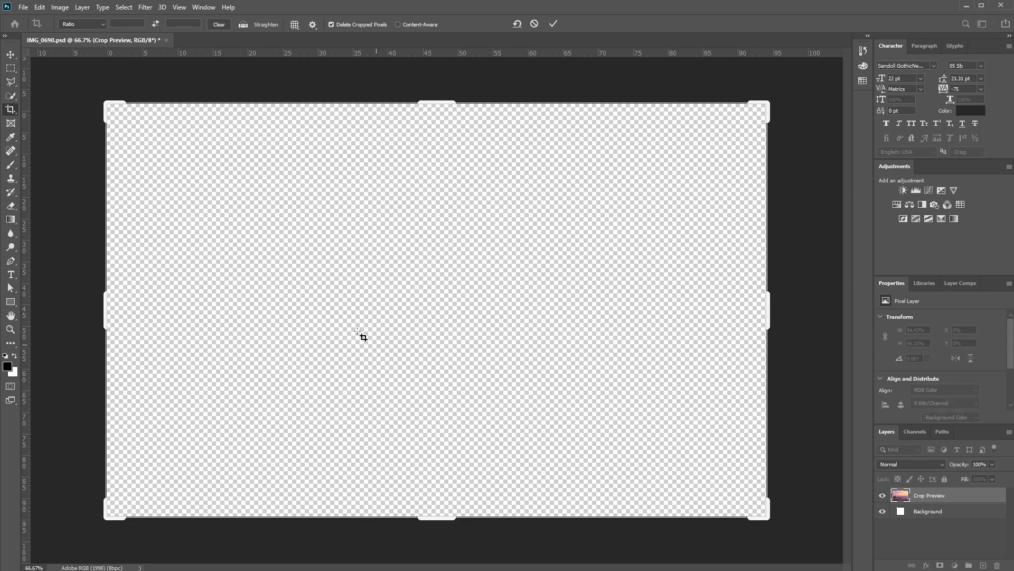
Open the Canvas Size settings, switch the units to pixels, and set the new canvas width to 2000 pixels
click(59, 7)
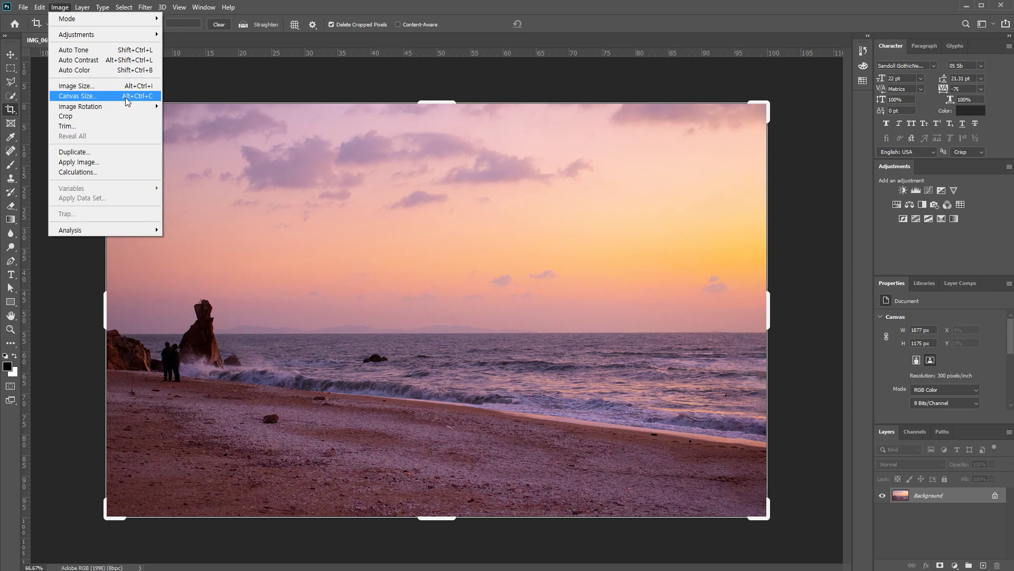
click(77, 97)
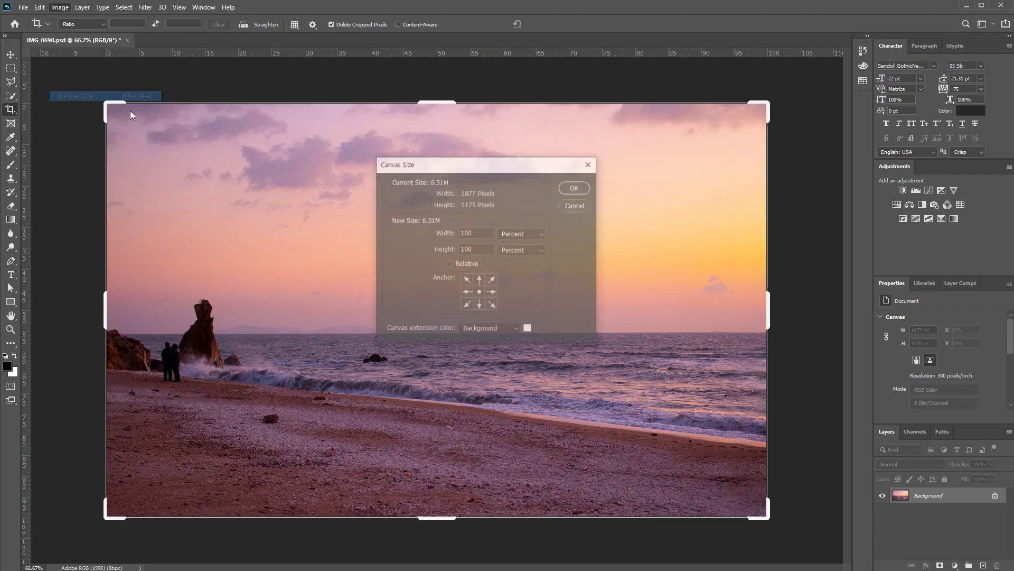
click(509, 236)
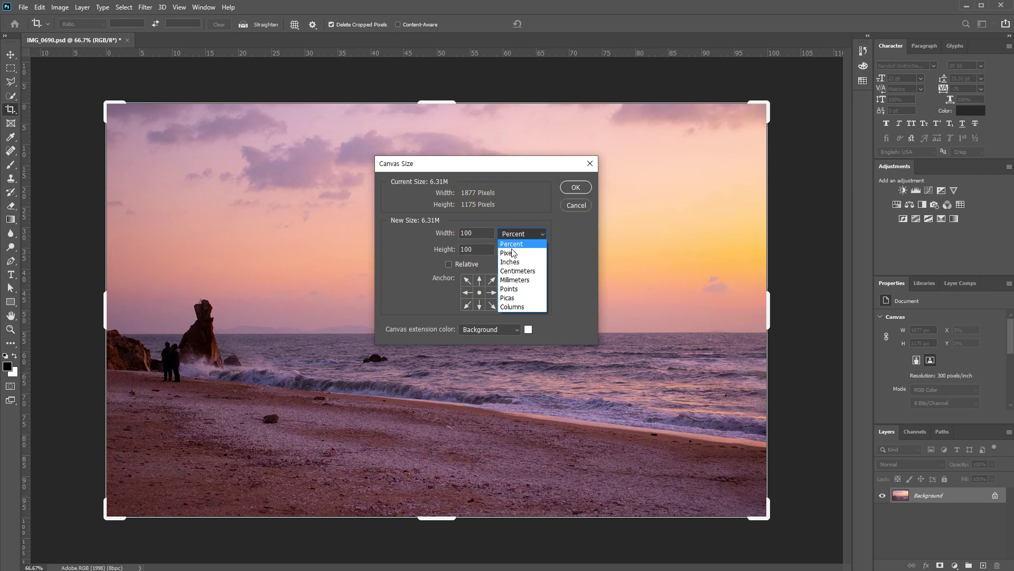
click(512, 253)
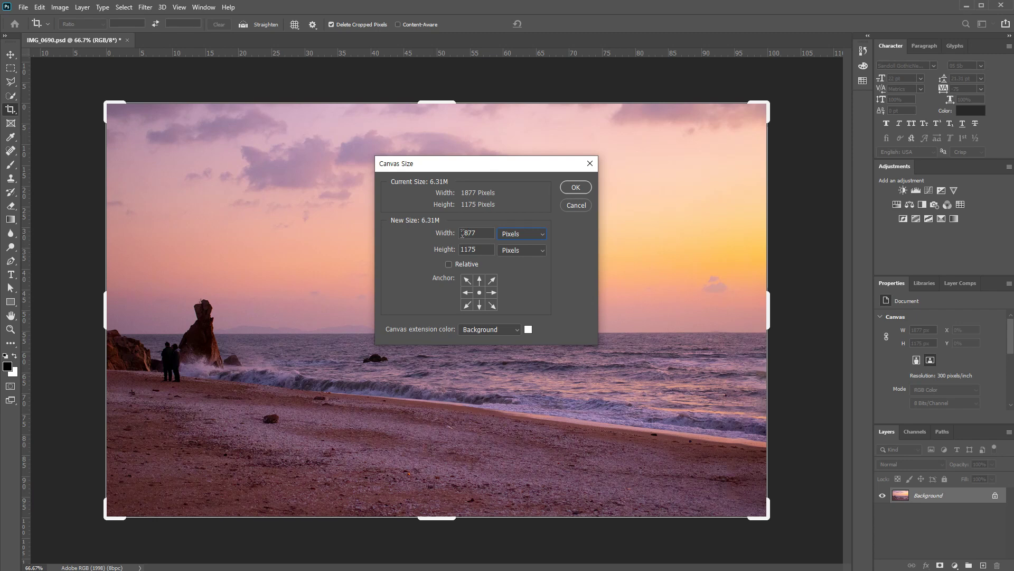
click(444, 234)
text(2)
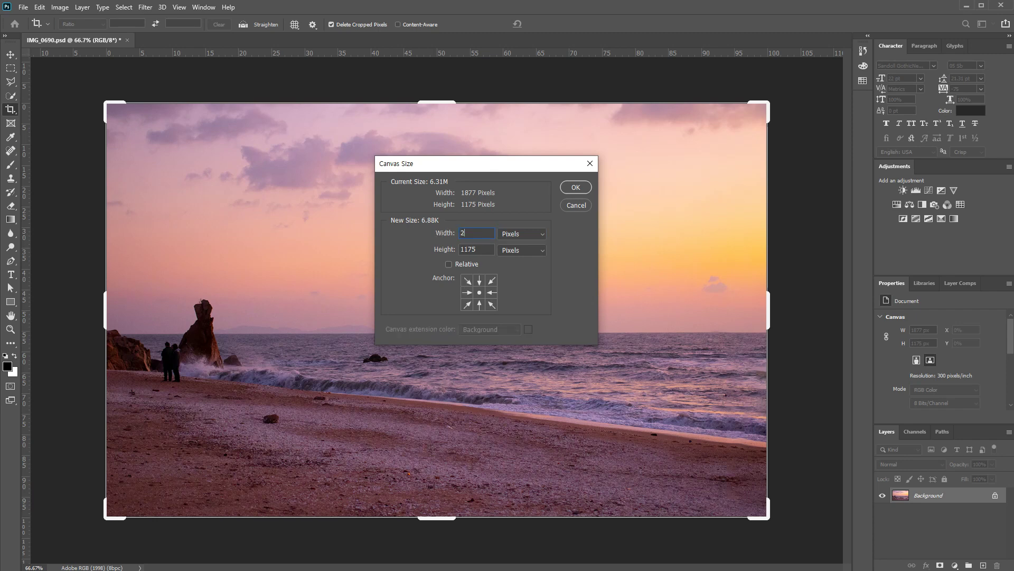
text(000)
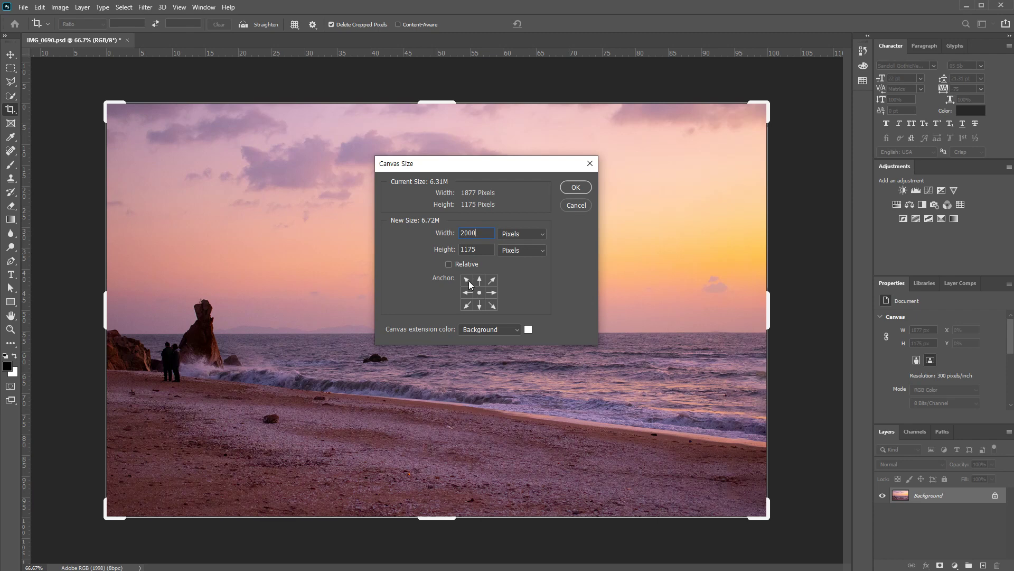
Set the canvas height to 1300 pixels with a centred anchor, apply the enlargement, and undo it
click(468, 280)
click(479, 292)
click(575, 190)
drag(463, 248, 505, 249)
text(1300)
click(574, 189)
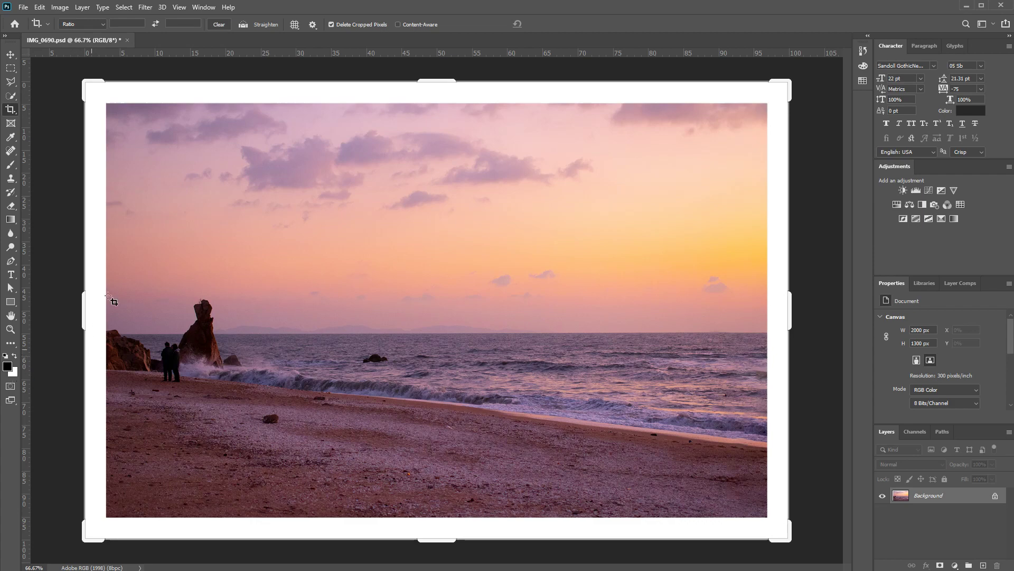
key(ctrl+z)
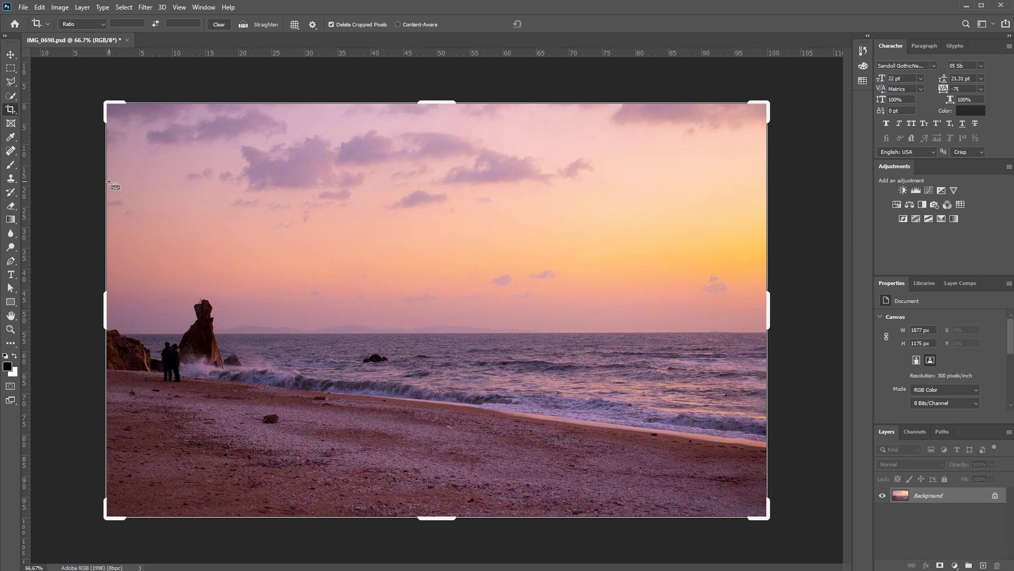
key(Return)
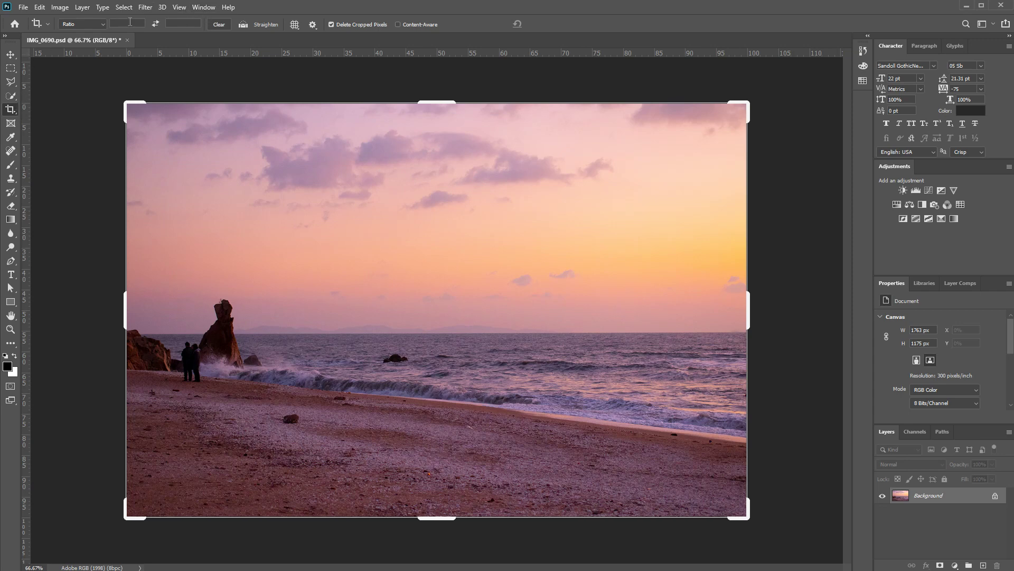
Open the Canvas Size settings, anchor the photo to the canvas's upper-left corner, and switch the units to pixels
key(ctrl+alt+c)
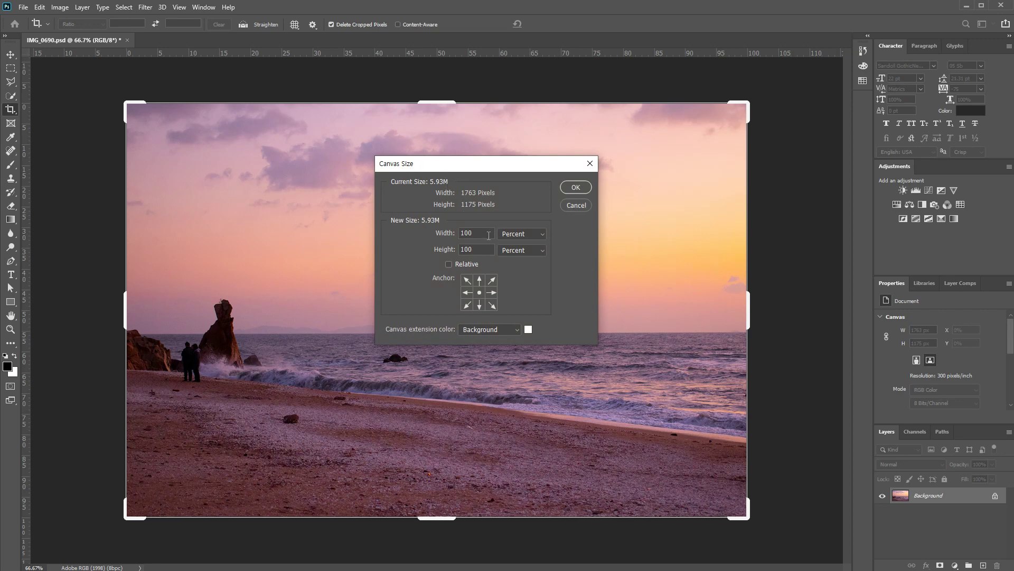
click(467, 280)
click(516, 235)
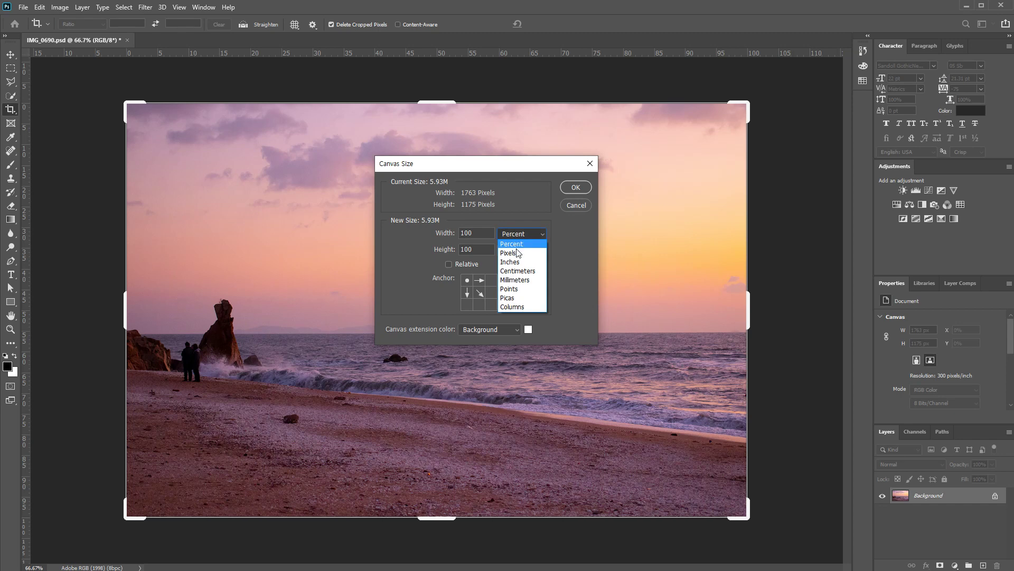
click(517, 245)
Enlarge the canvas to 1900 × 1300 pixels from the upper-left anchor, and undo the enlargement
drag(466, 233, 488, 233)
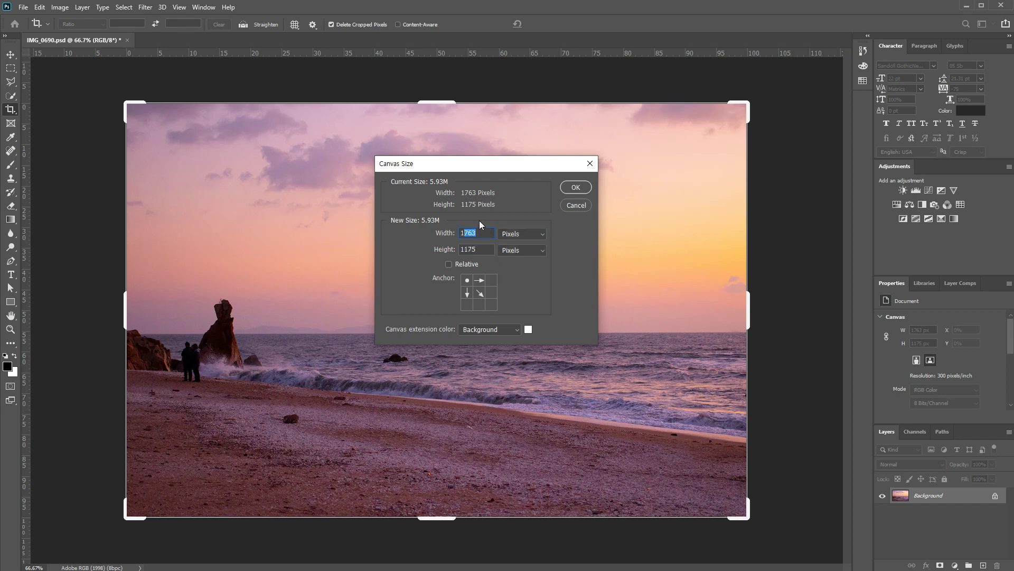
text(90)
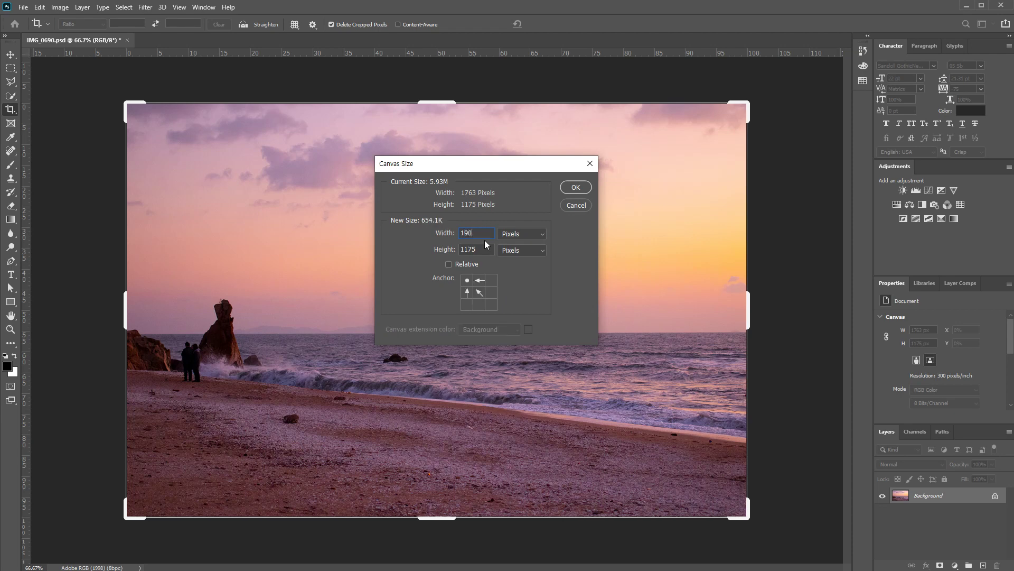
drag(465, 250, 505, 256)
text(300)
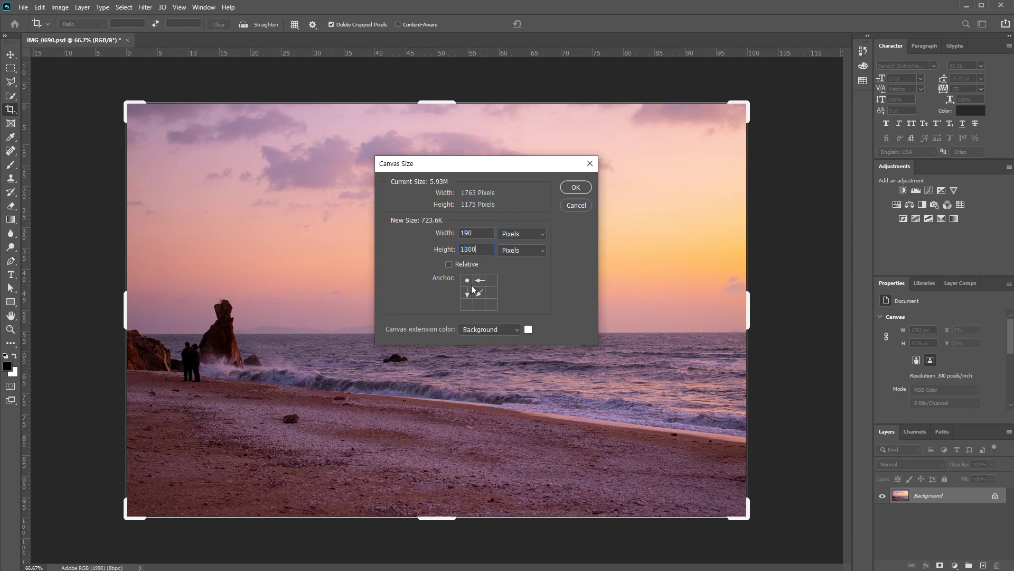
click(474, 233)
text(0)
click(576, 187)
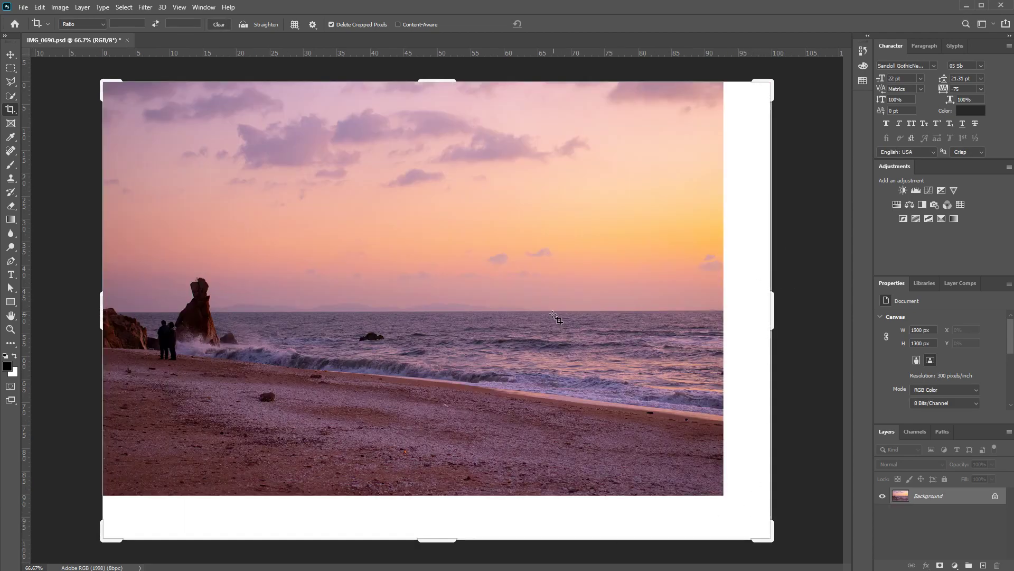
key(ctrl+z)
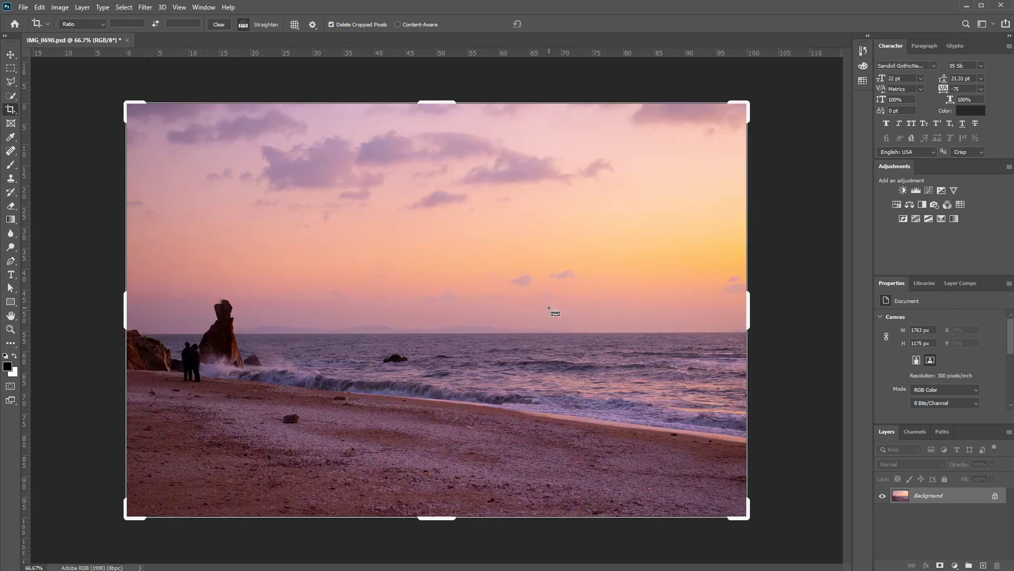
Open the Canvas Size settings and set the units to pixels after trying millimeters
key(ctrl+alt+c)
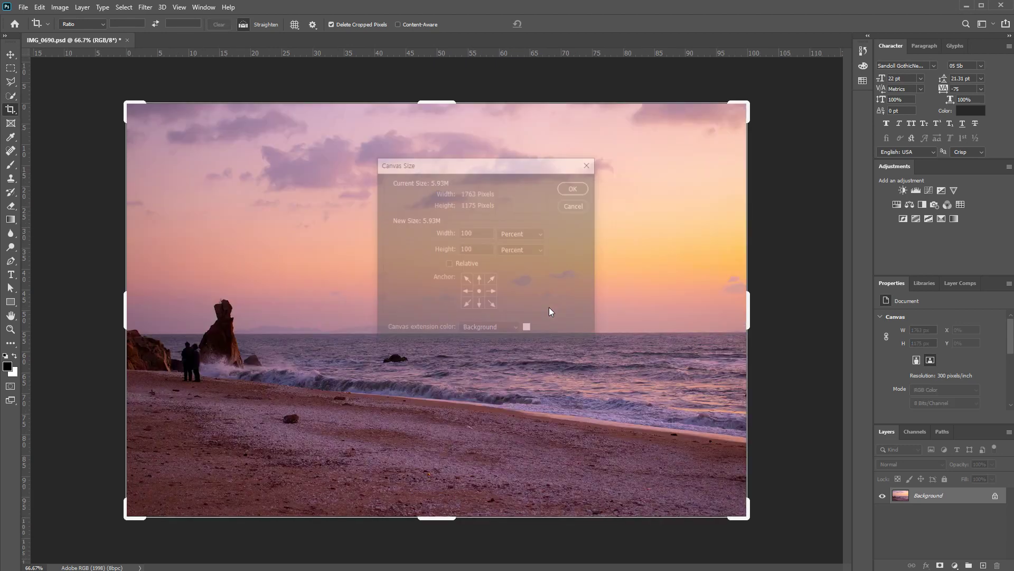
click(517, 235)
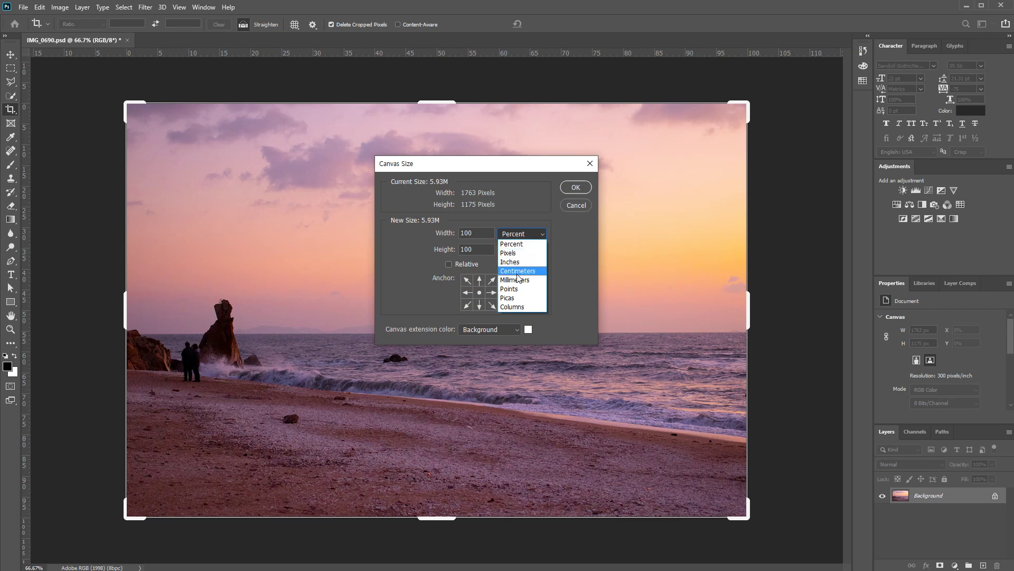
click(518, 280)
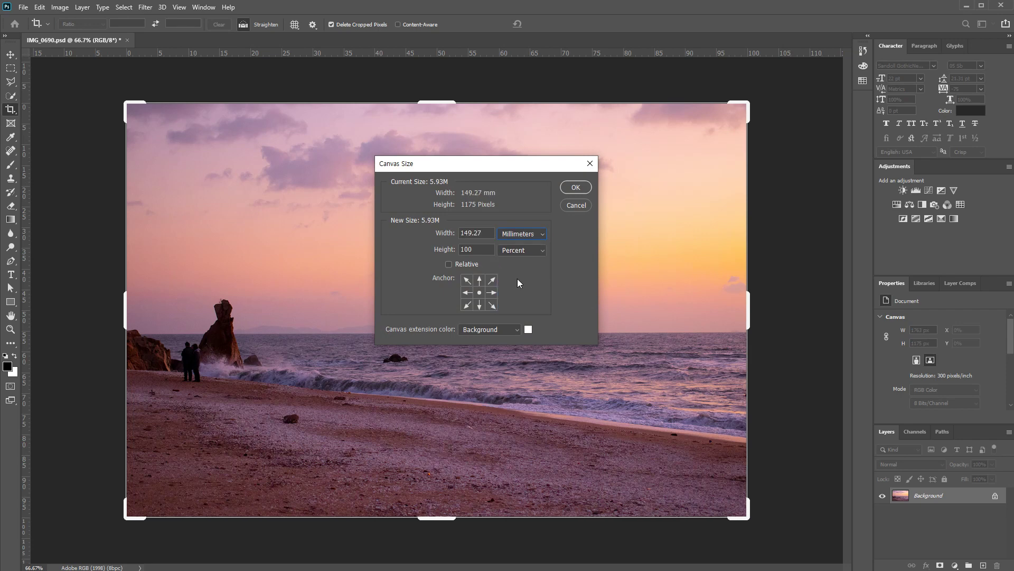
click(518, 234)
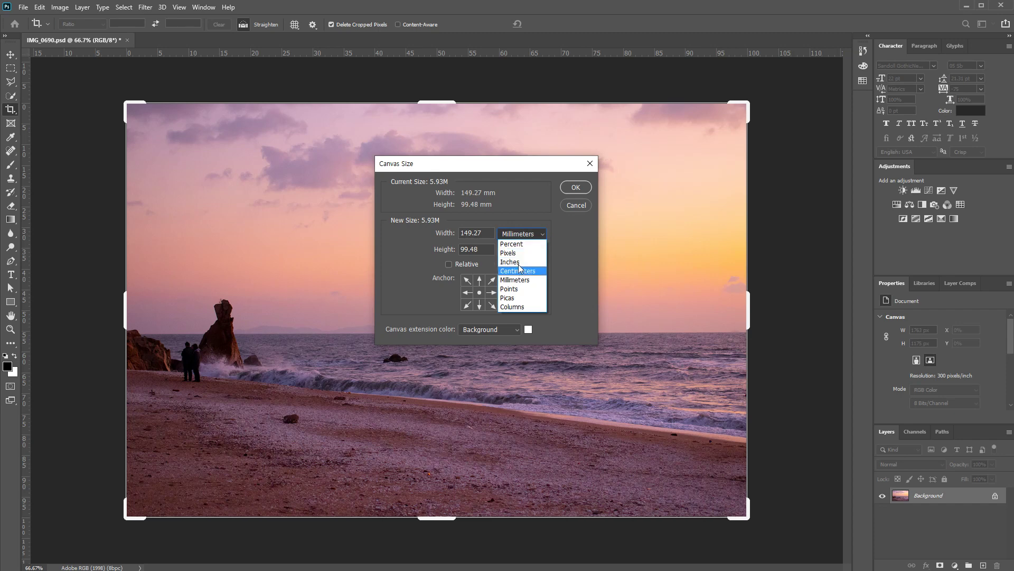
click(516, 253)
double_click(473, 234)
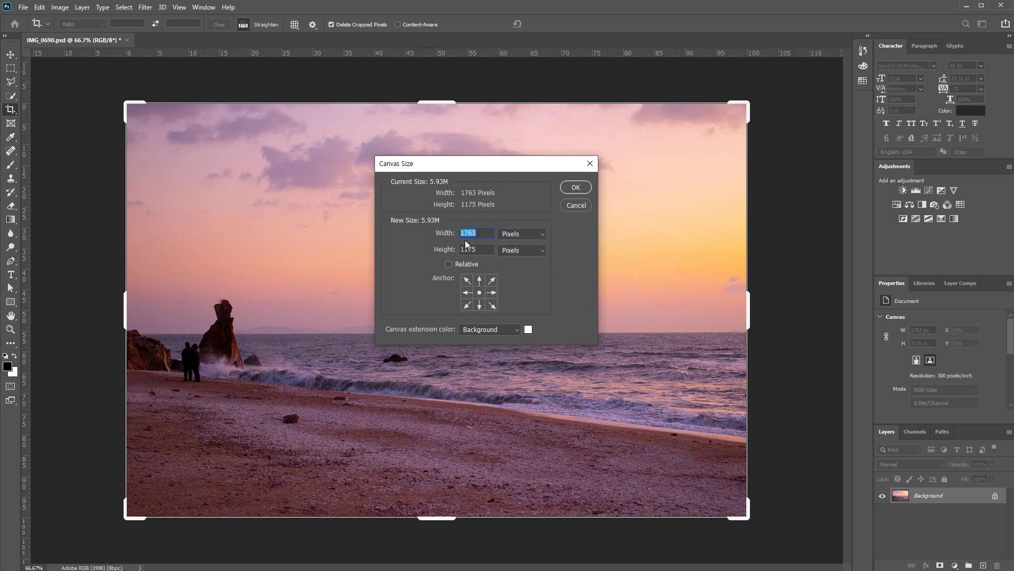
click(471, 235)
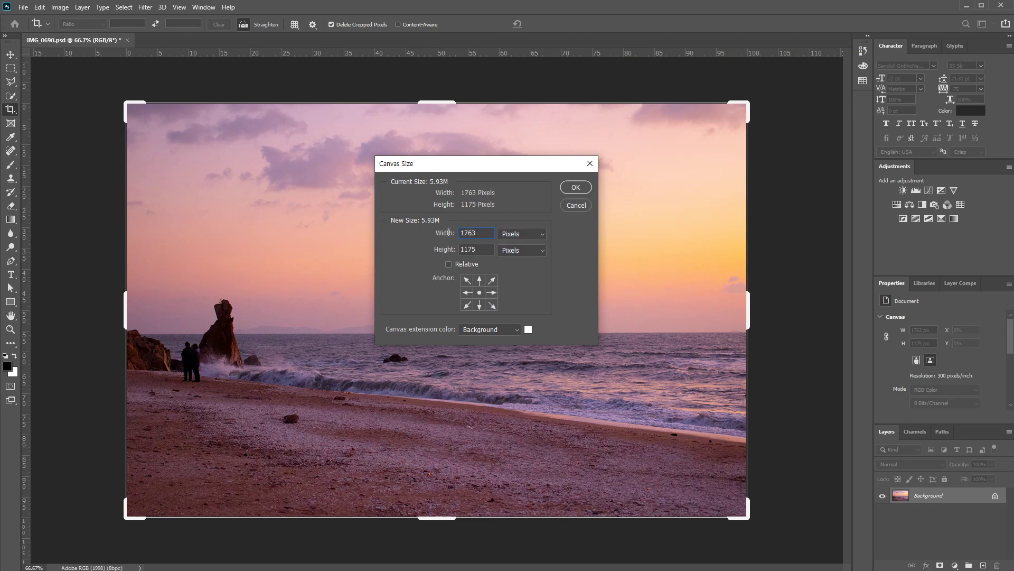
Extend the canvas width by a relative 200 pixels, anchoring the photo at the middle of its left edge
click(459, 265)
double_click(478, 233)
text(200)
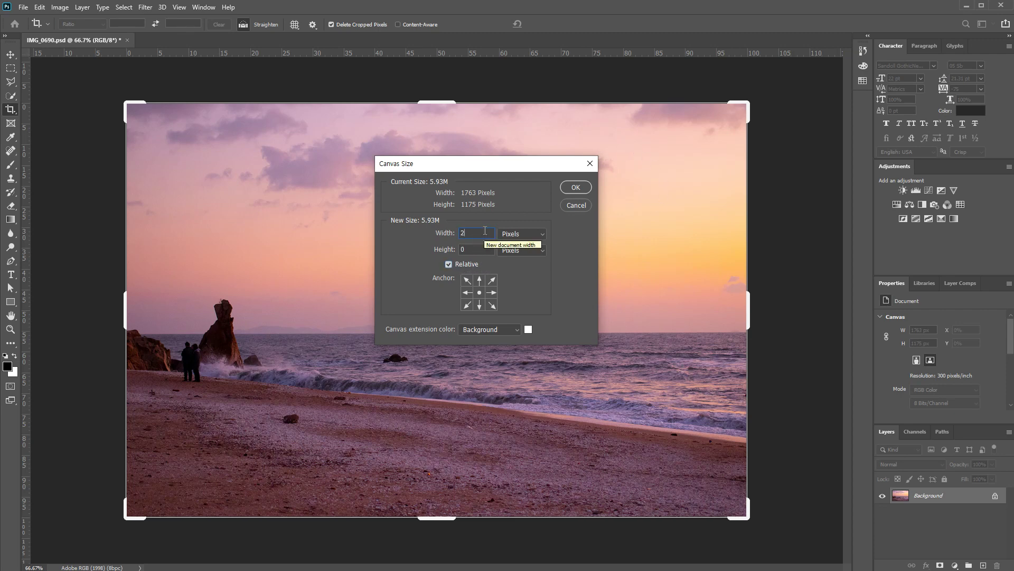
click(467, 292)
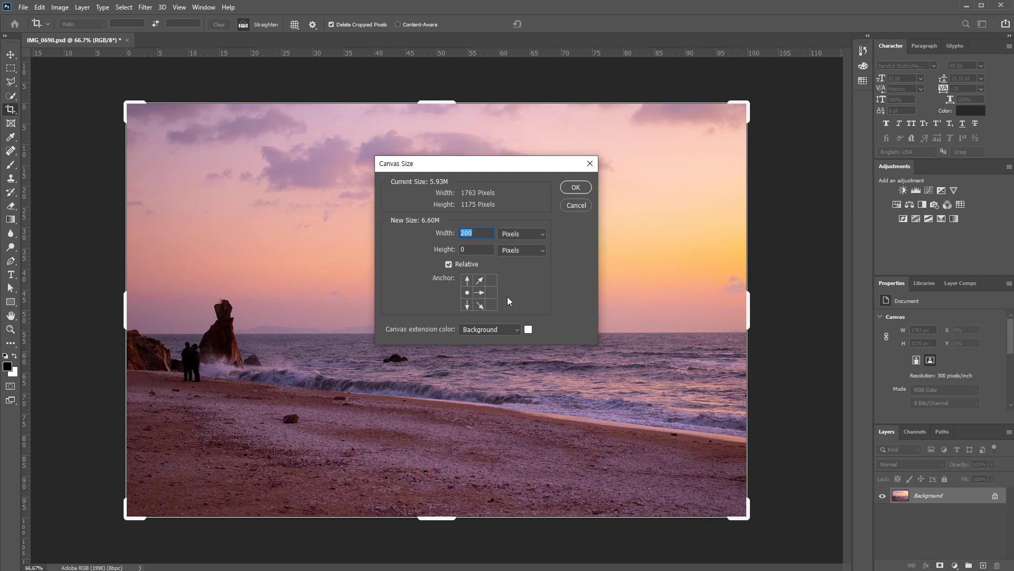
click(574, 187)
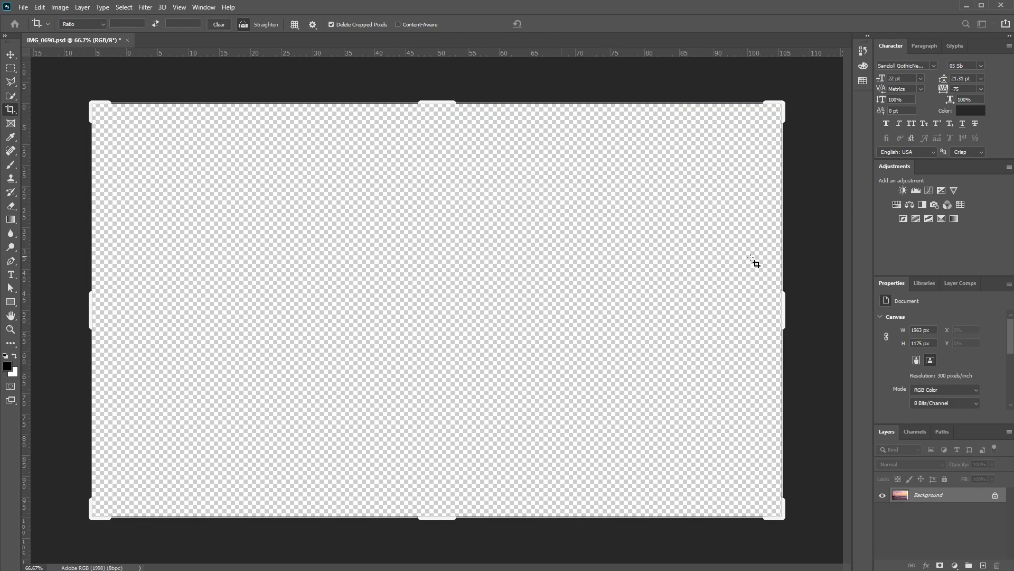